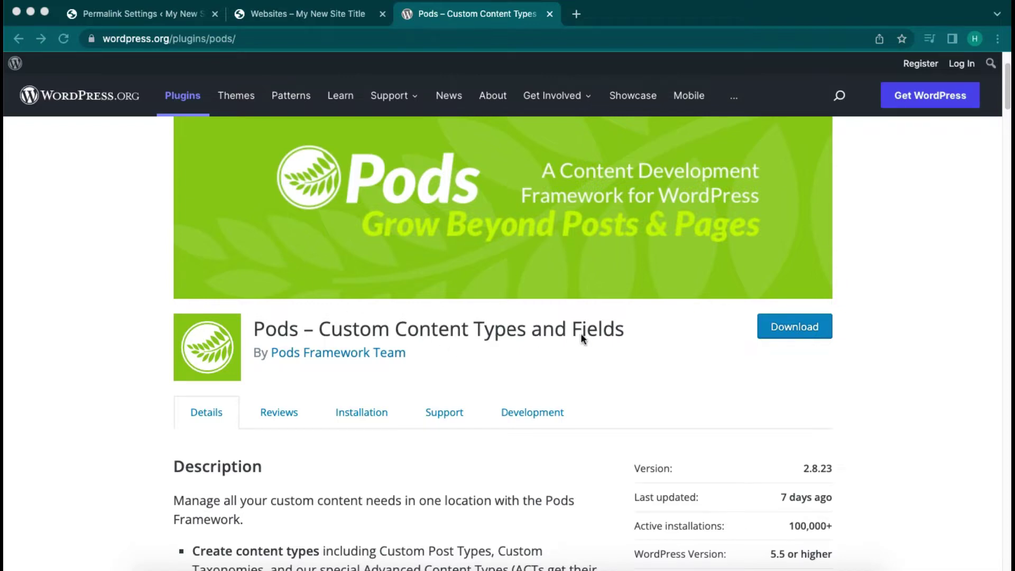
- Read through the description and feature list of the Pods – Custom Content Types and Fields plugin page
scroll(605, 339, down, 5)
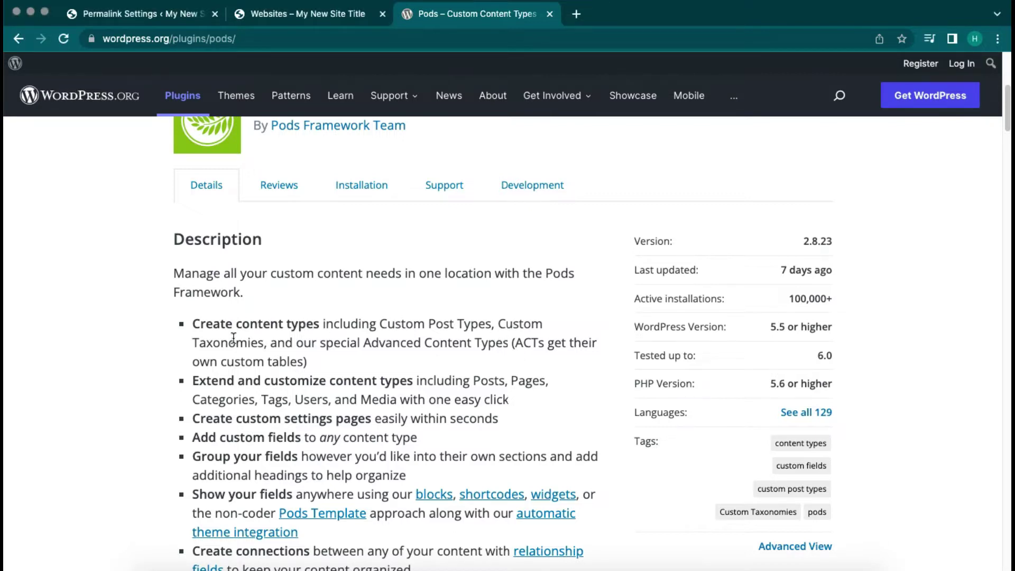
scroll(265, 358, down, 1)
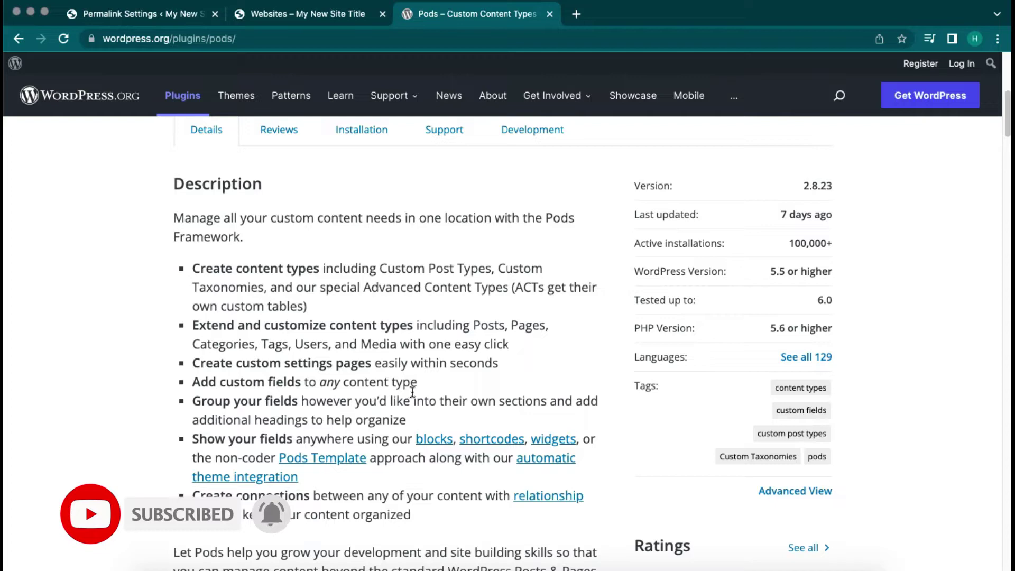
scroll(367, 397, down, 1)
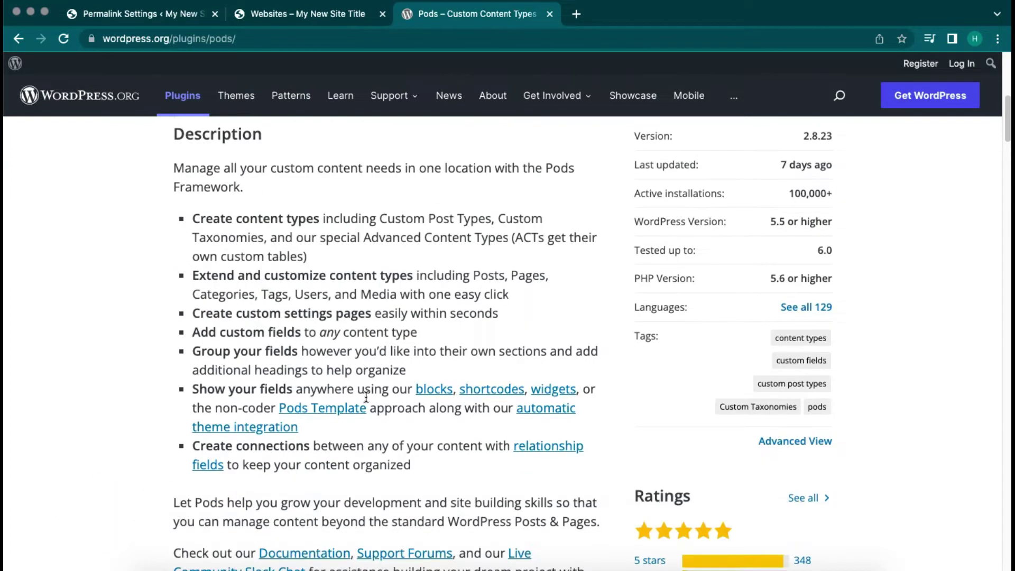
scroll(281, 455, down, 2)
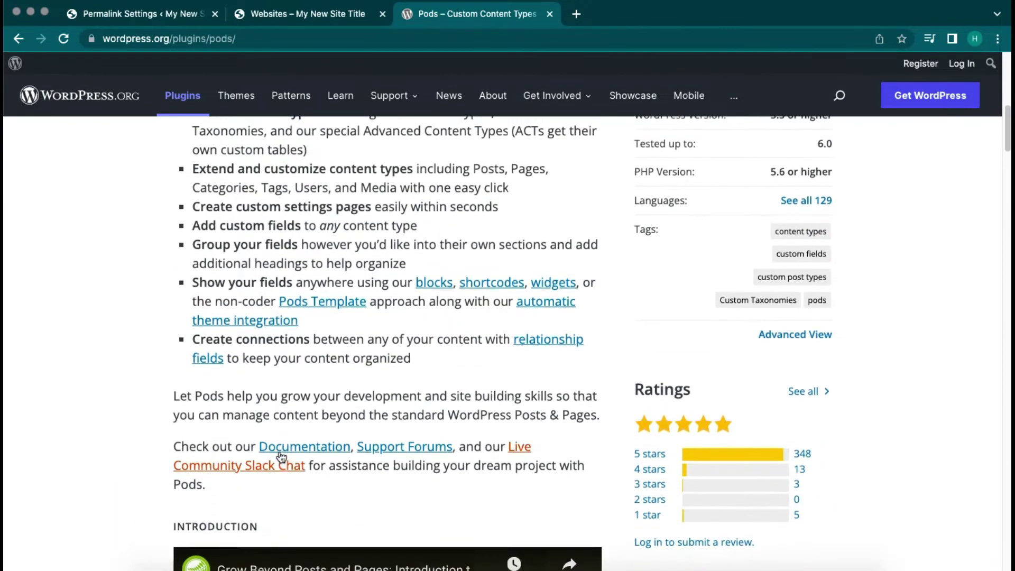
scroll(281, 455, up, 6)
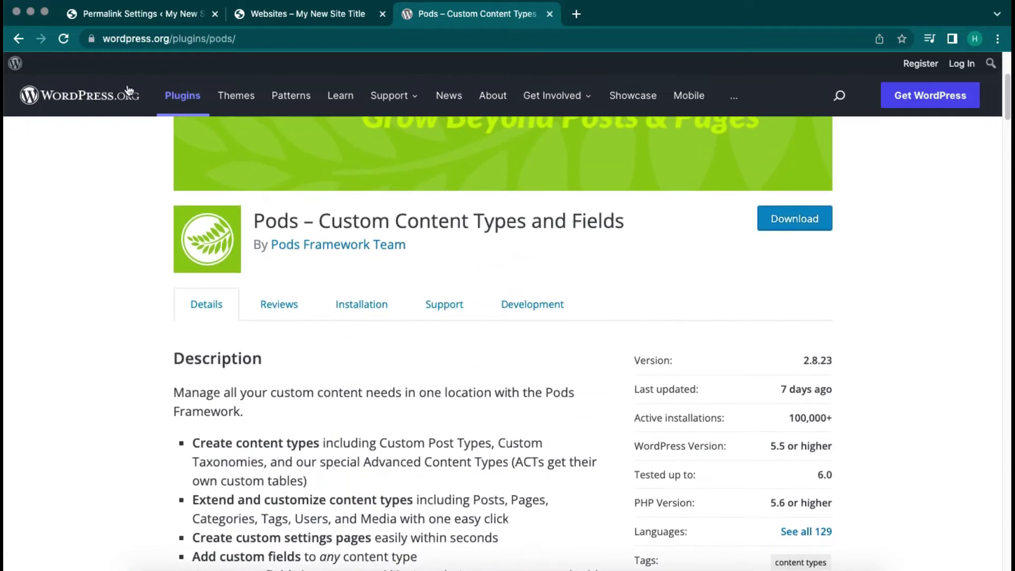
- Find the plugin Pods – Custom Content Types and Fields by searching for "pods" in the site's admin, then install and activate it
click(145, 19)
mouse_move(70, 288)
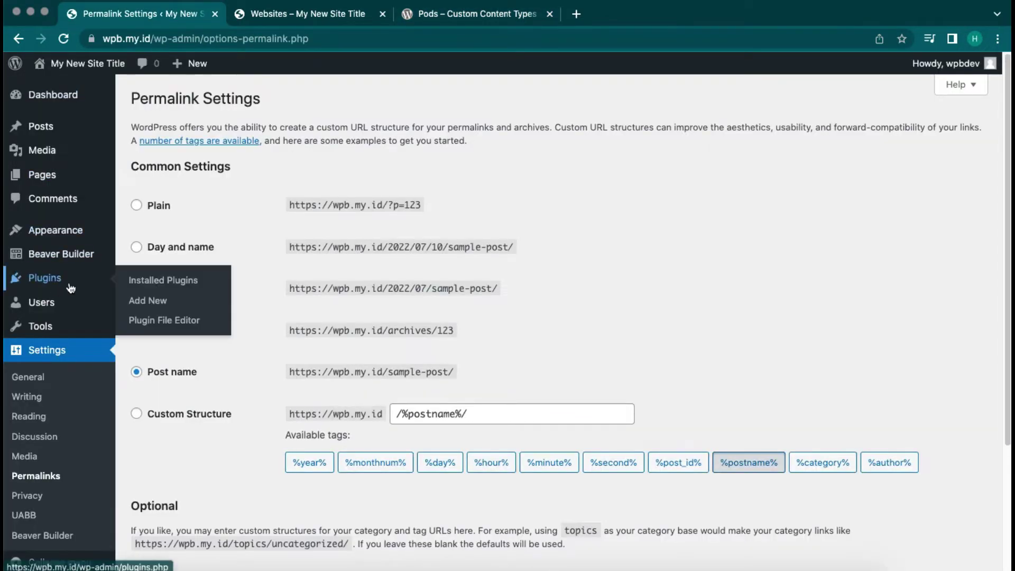
click(150, 300)
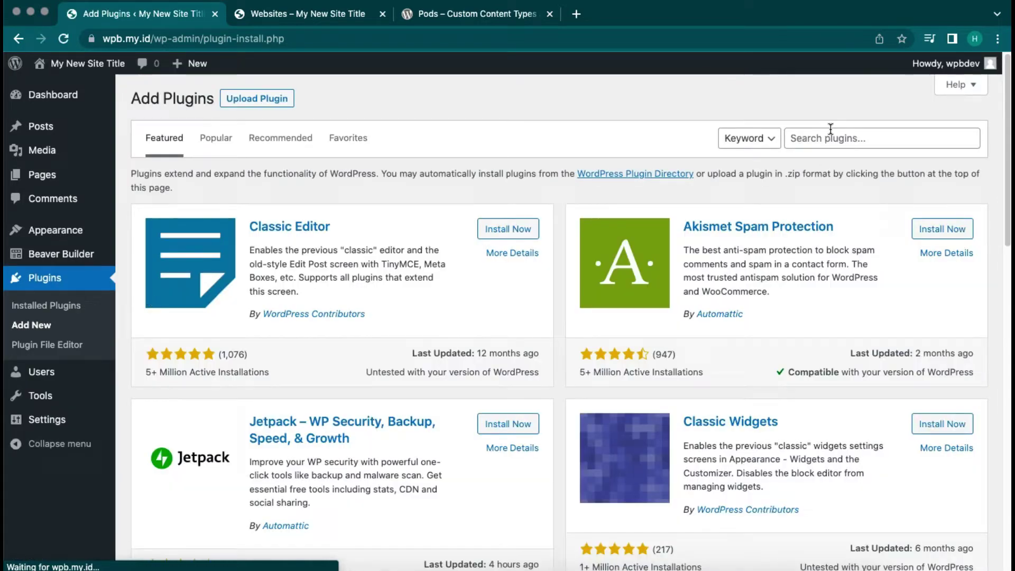
click(831, 130)
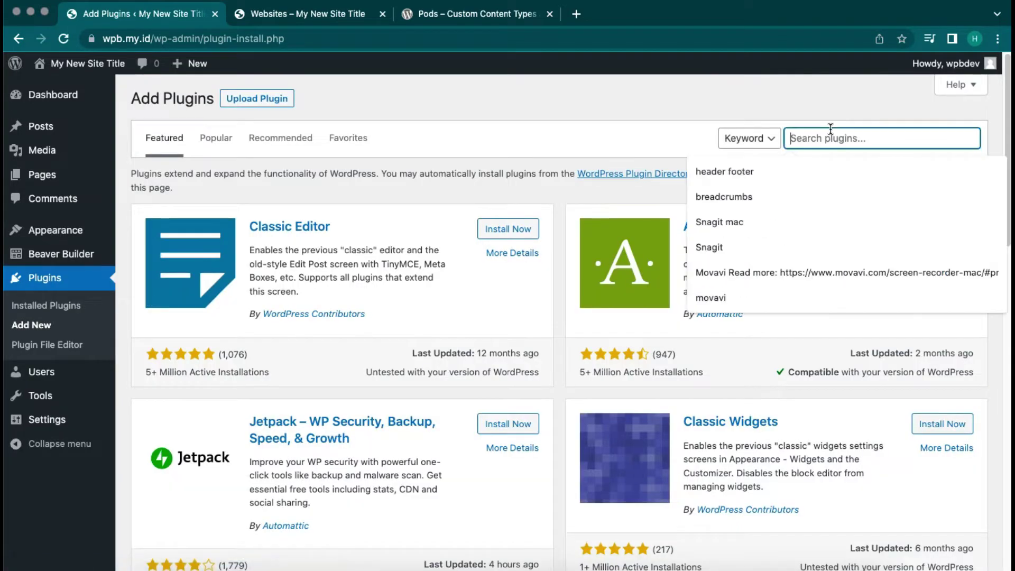
text(pods)
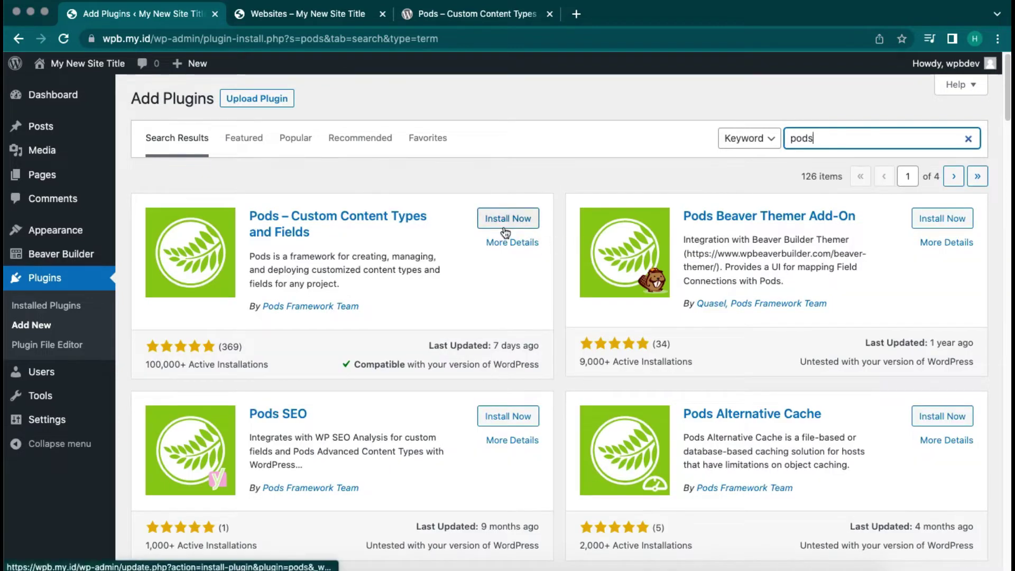
click(504, 226)
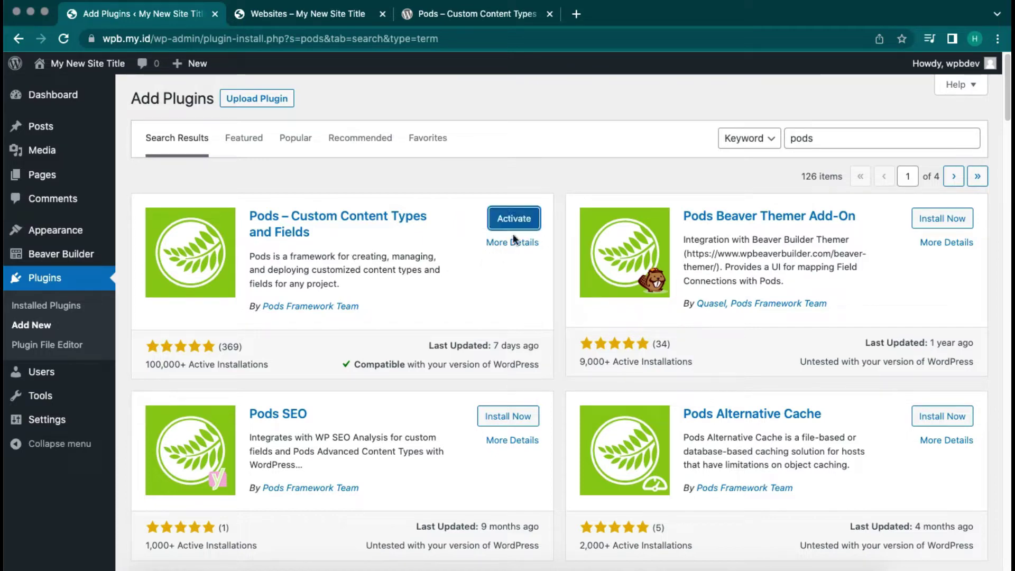
click(517, 222)
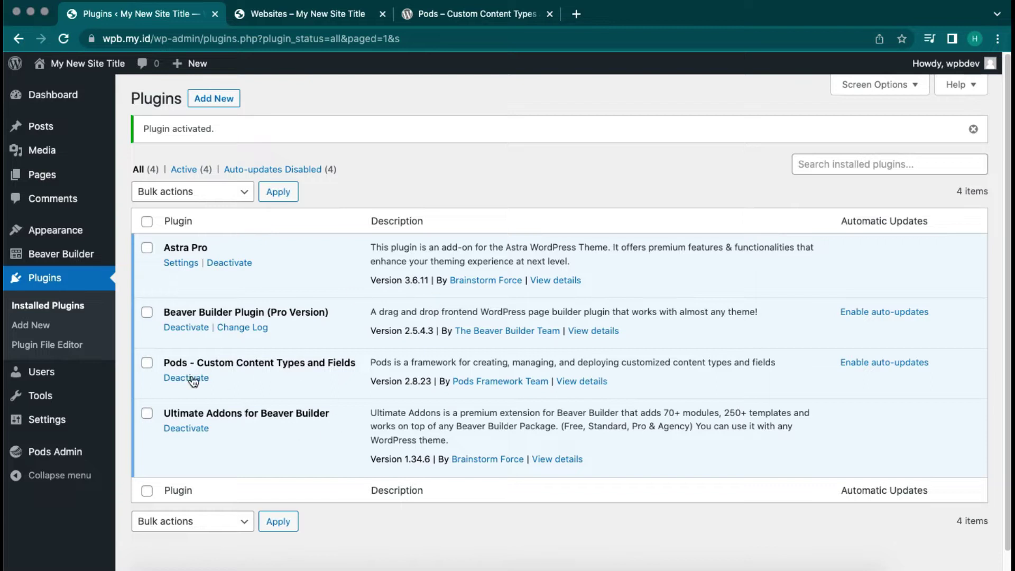
- Open the Pods management page and examine the quick actions and wizard options for adding a pod
mouse_move(13, 455)
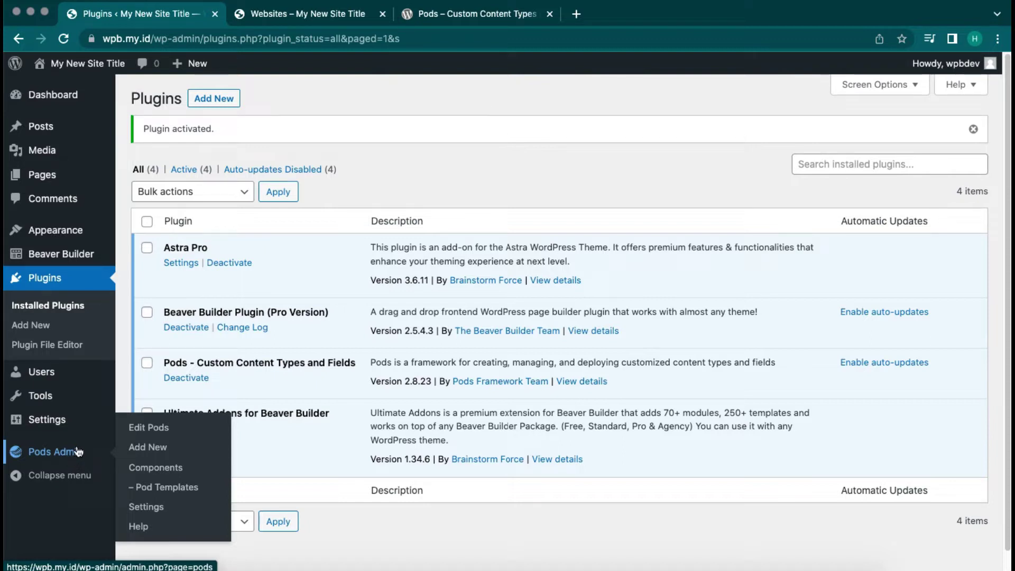
click(153, 435)
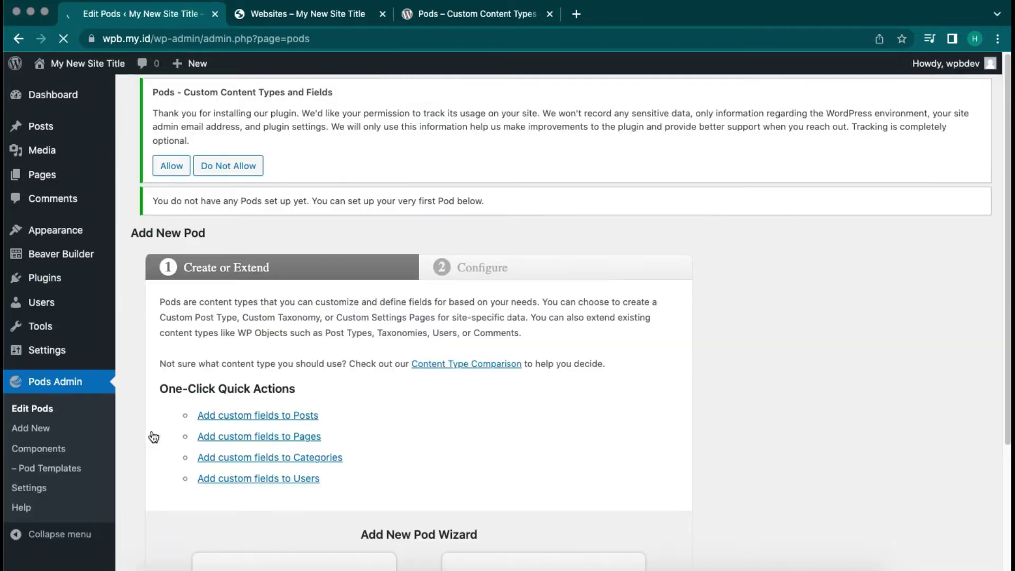
scroll(153, 437, down, 3)
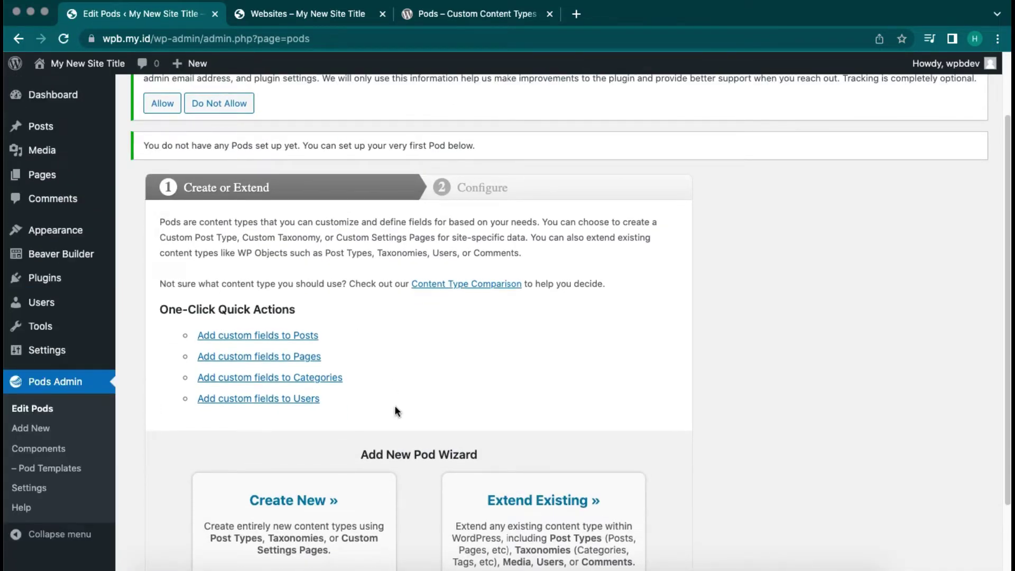
scroll(414, 412, down, 3)
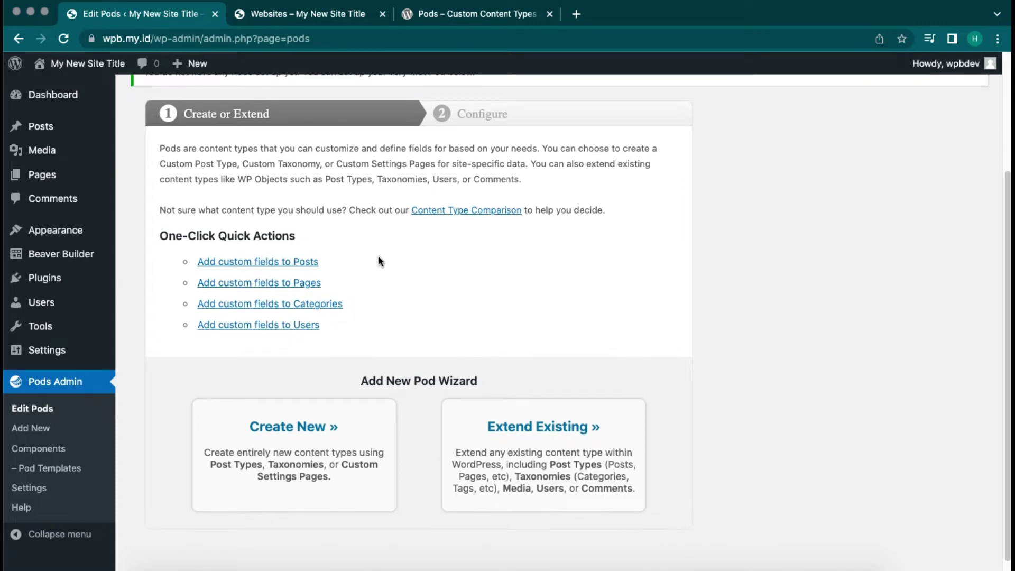
scroll(324, 302, up, 2)
scroll(327, 303, down, 1)
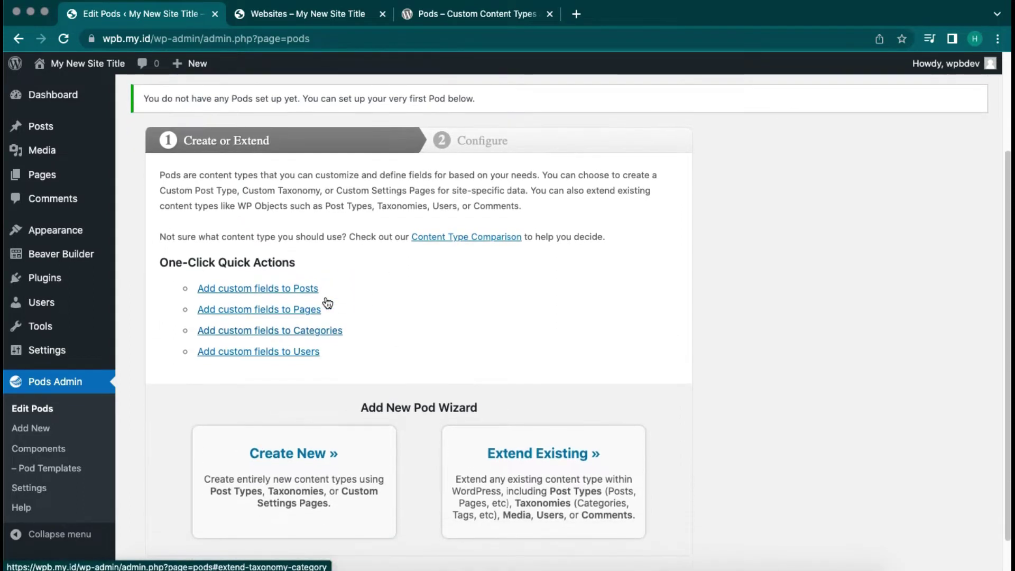
- Add a new pod that extends the existing Users content type
click(41, 429)
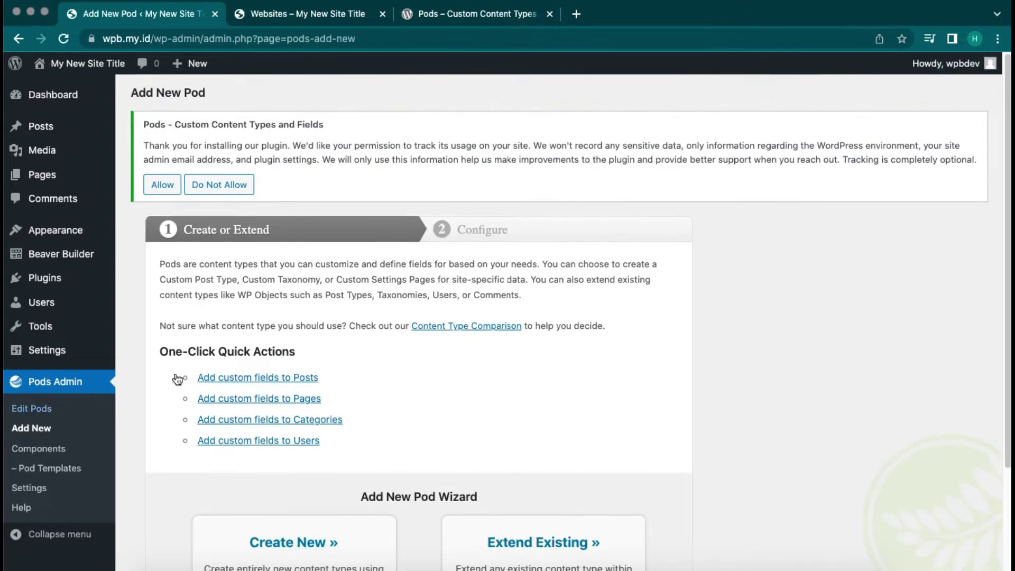
scroll(378, 439, down, 4)
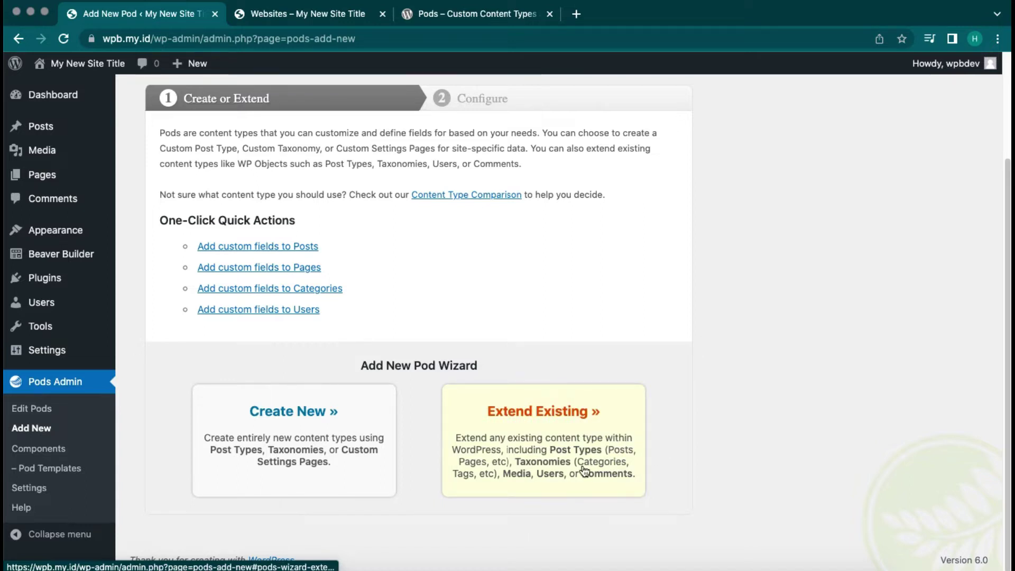
click(598, 441)
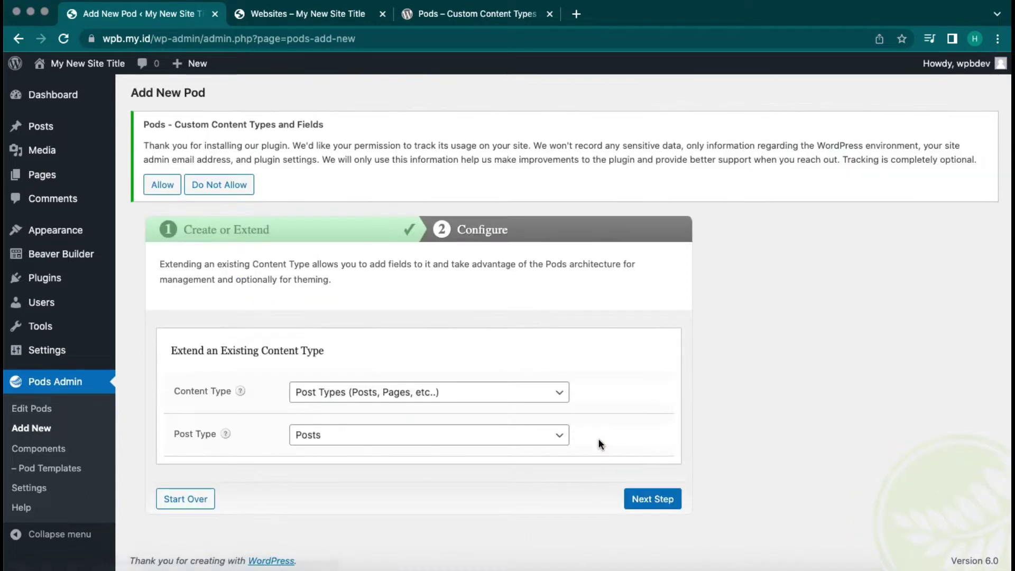
click(492, 398)
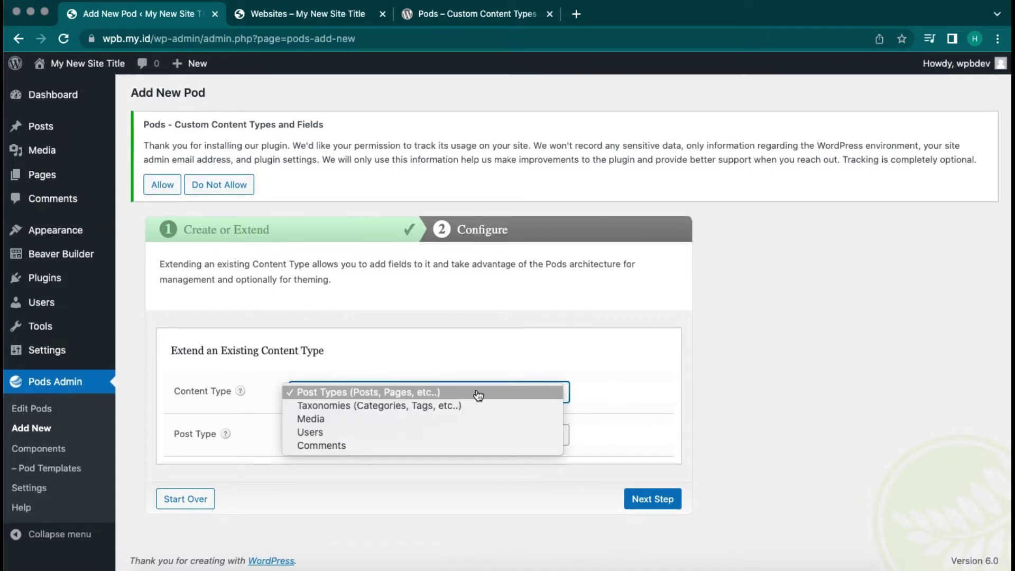
click(465, 432)
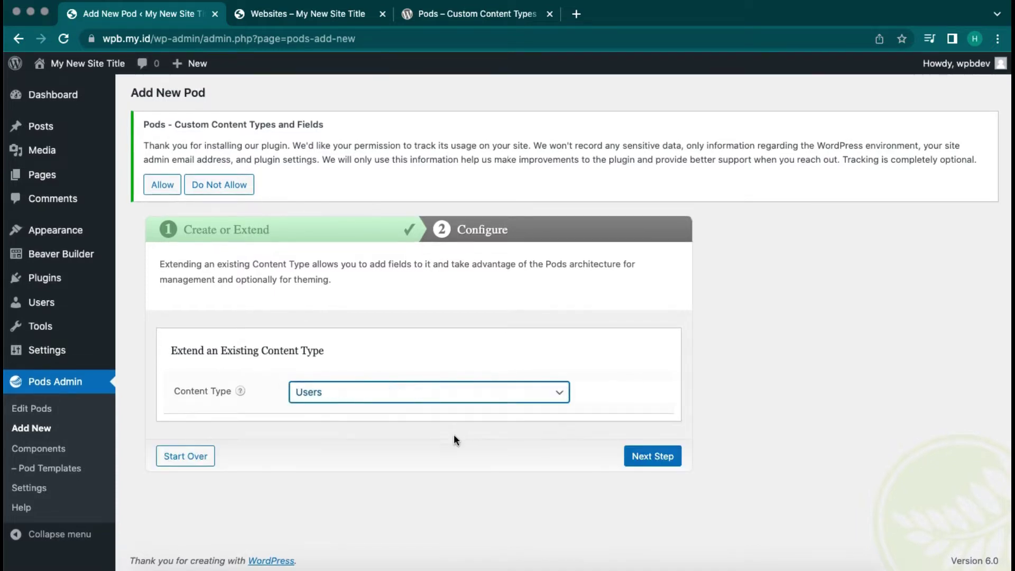
click(648, 458)
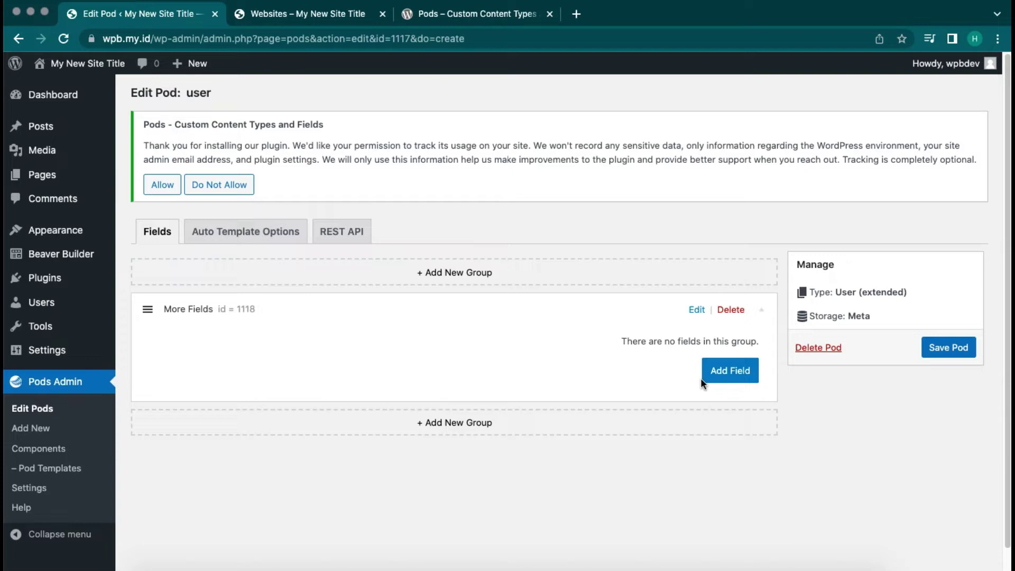
- Start a new field in the More Fields group, label it School Name and mark it as required
click(722, 376)
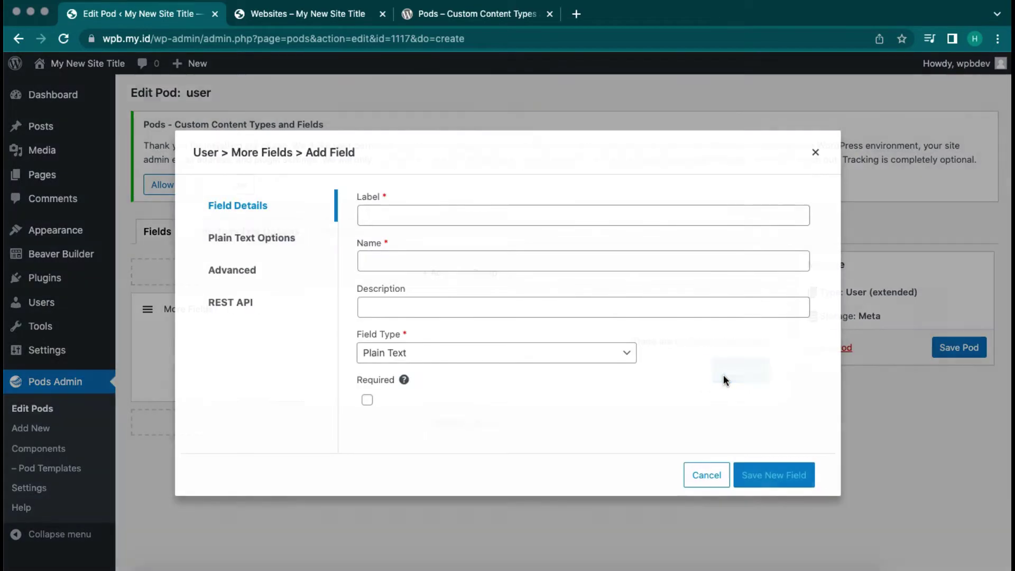
click(498, 221)
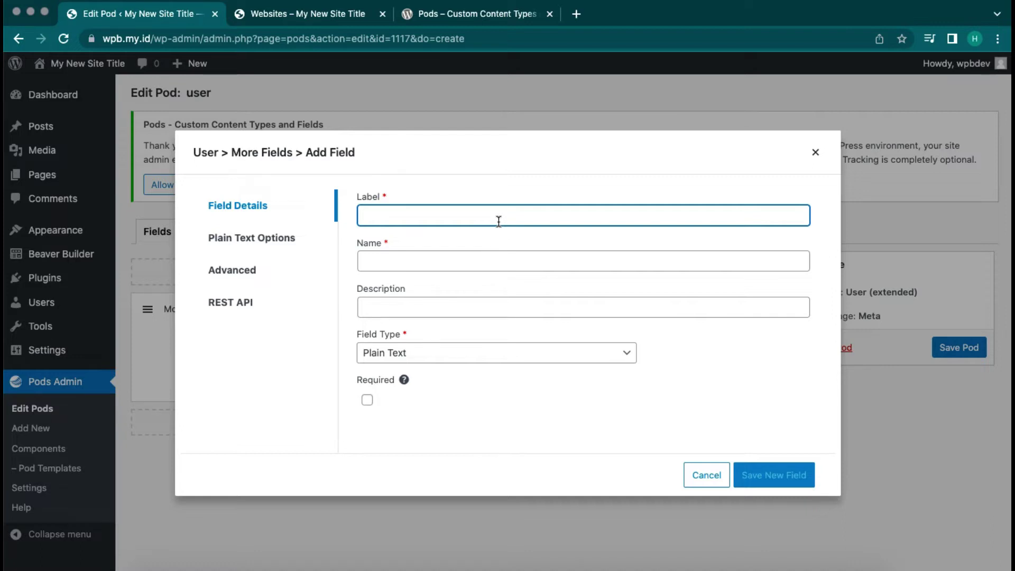
text(School)
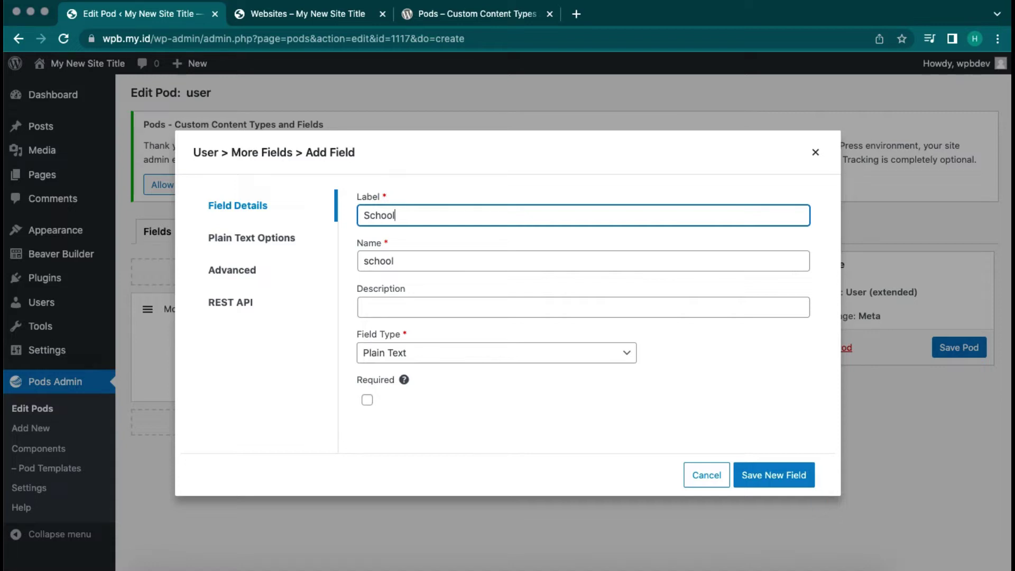
text(Name)
click(369, 402)
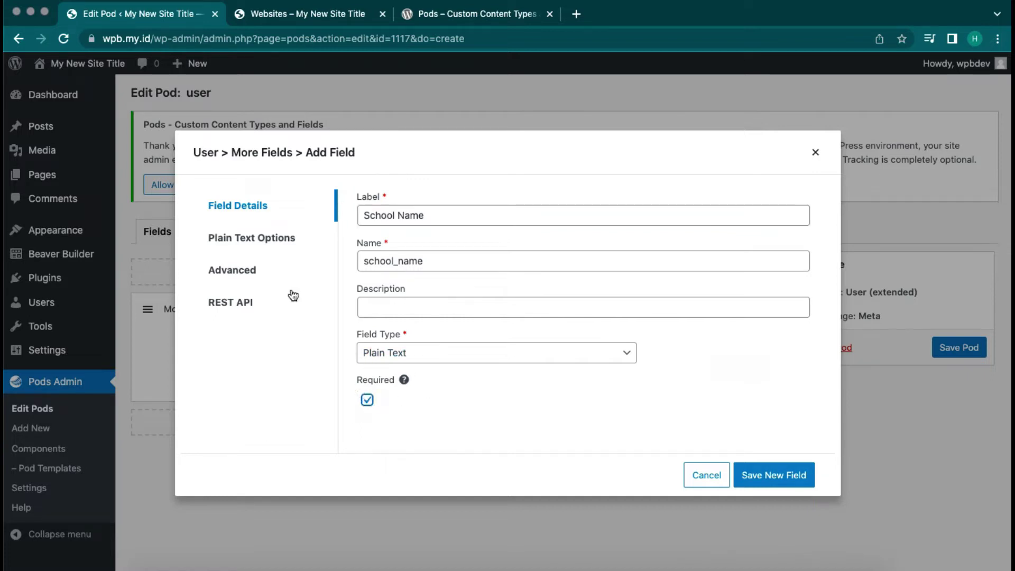
- Check the plain text, advanced and REST API options of the School Name field, then save the field and the pod
click(281, 249)
click(250, 283)
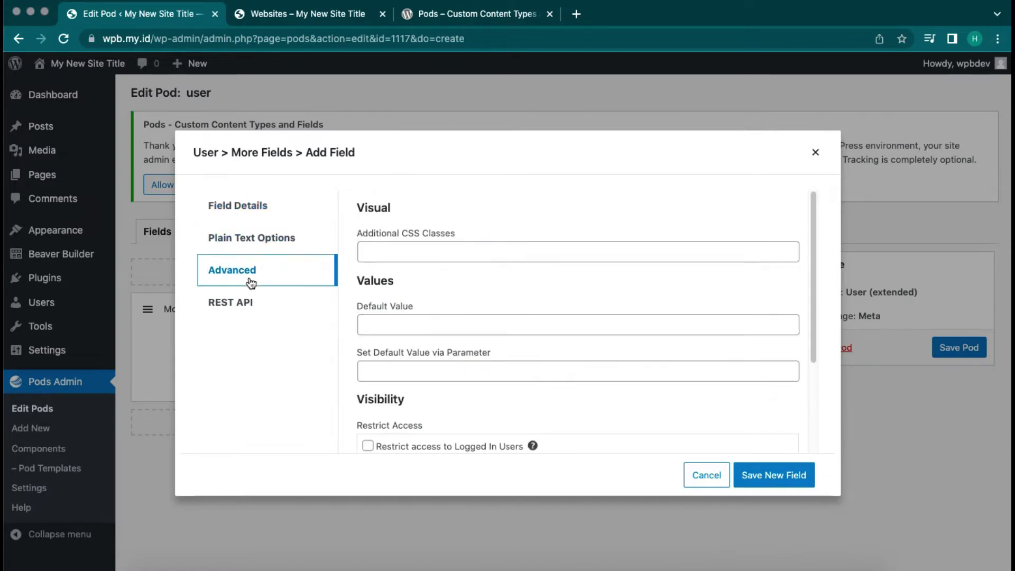
click(251, 302)
click(270, 213)
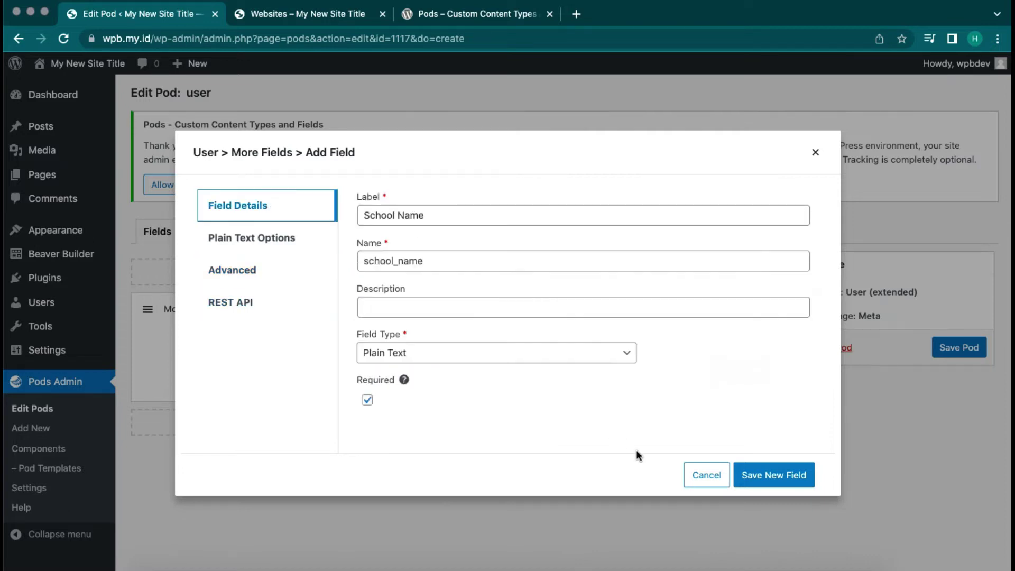
click(770, 479)
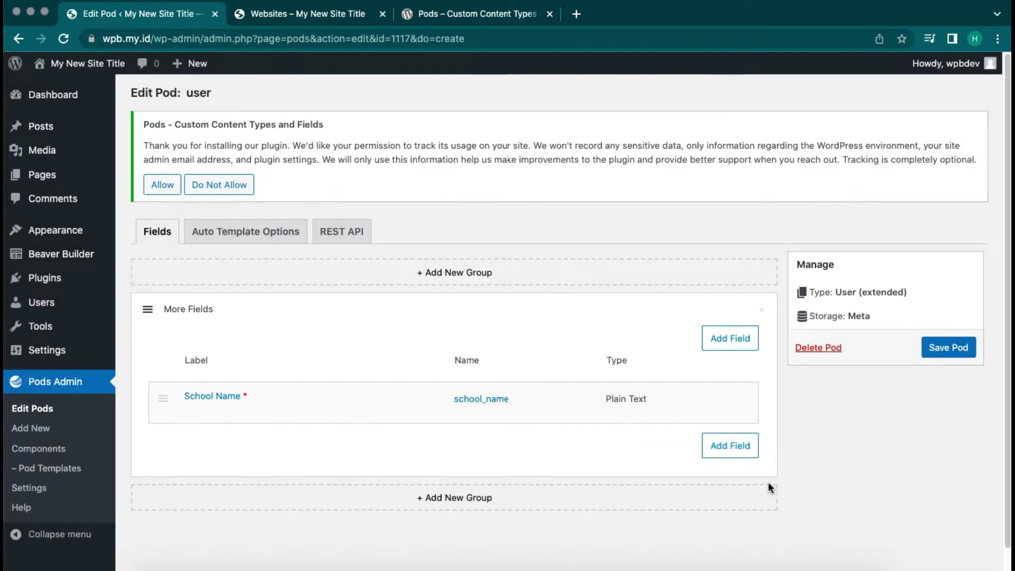
click(941, 353)
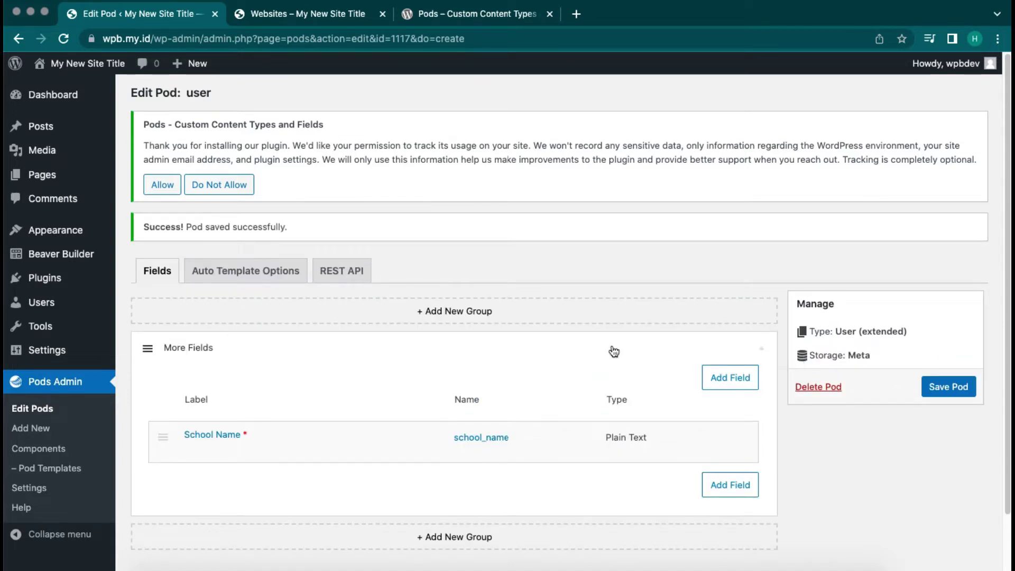
- Open the administrator's user profile for editing and locate the School Name field under More Fields
mouse_move(79, 312)
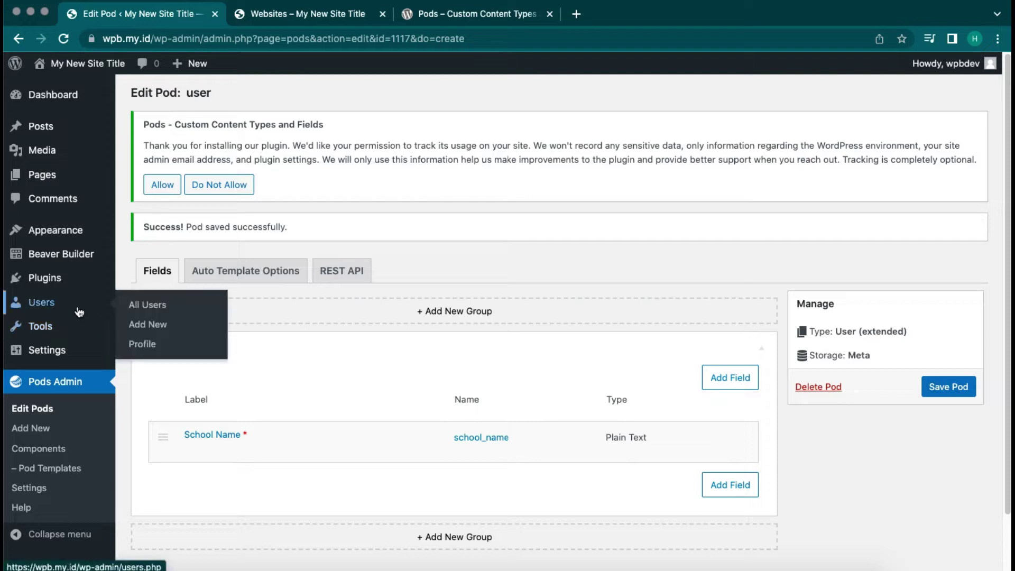
click(159, 311)
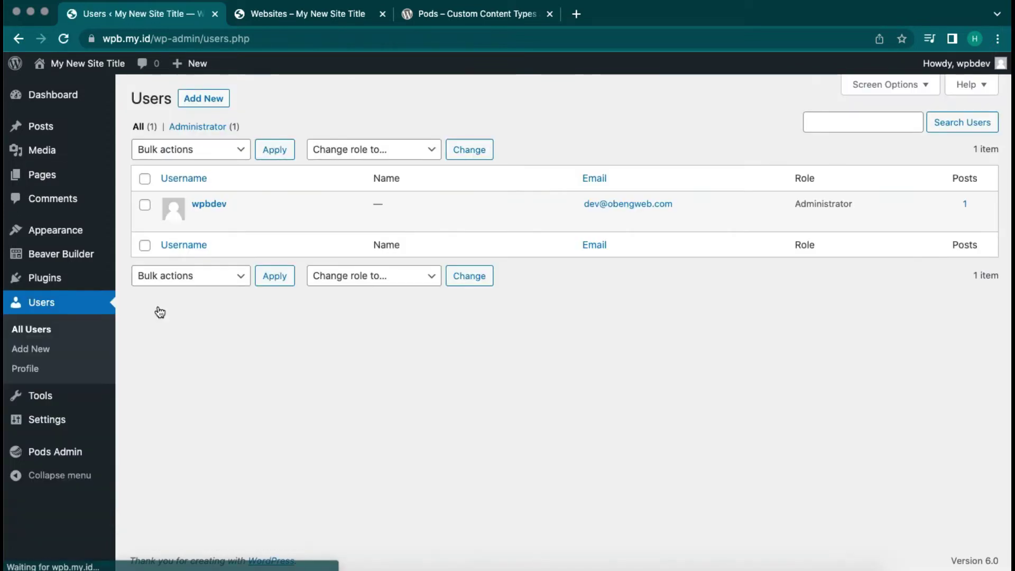
click(200, 219)
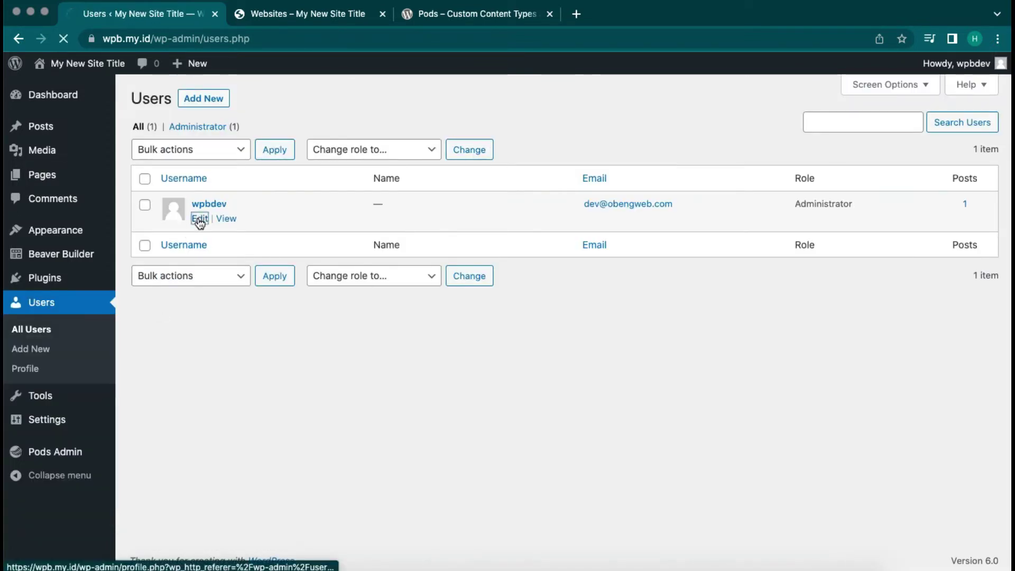
scroll(200, 223, down, 10)
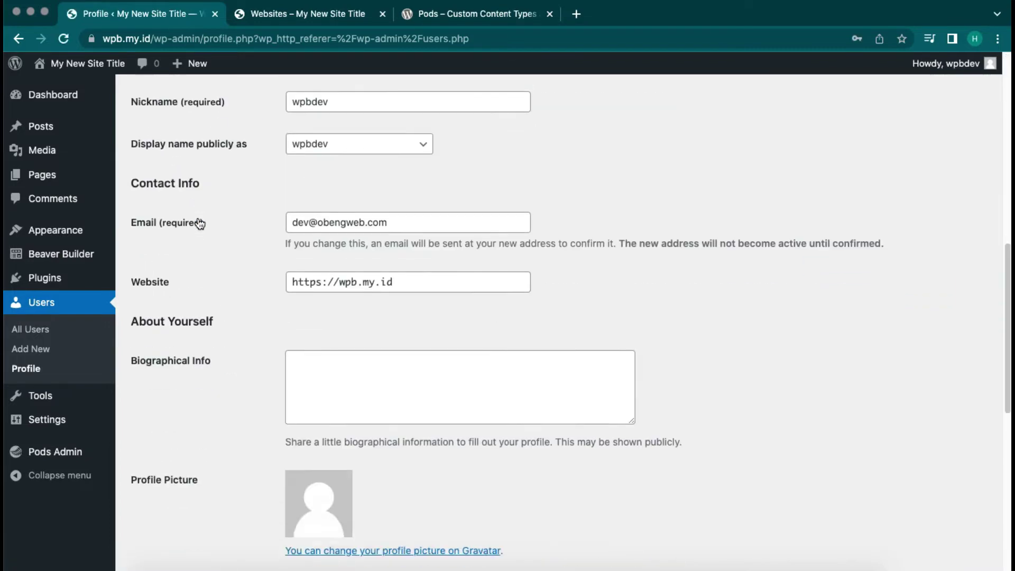
scroll(200, 222, down, 9)
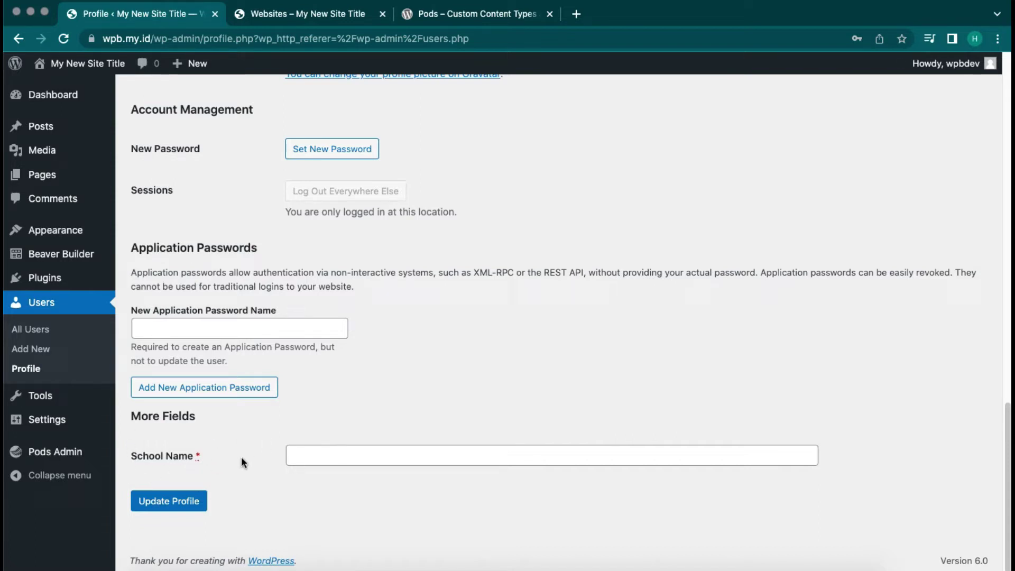
- Add a new pod that extends the existing Pages post type
mouse_move(74, 452)
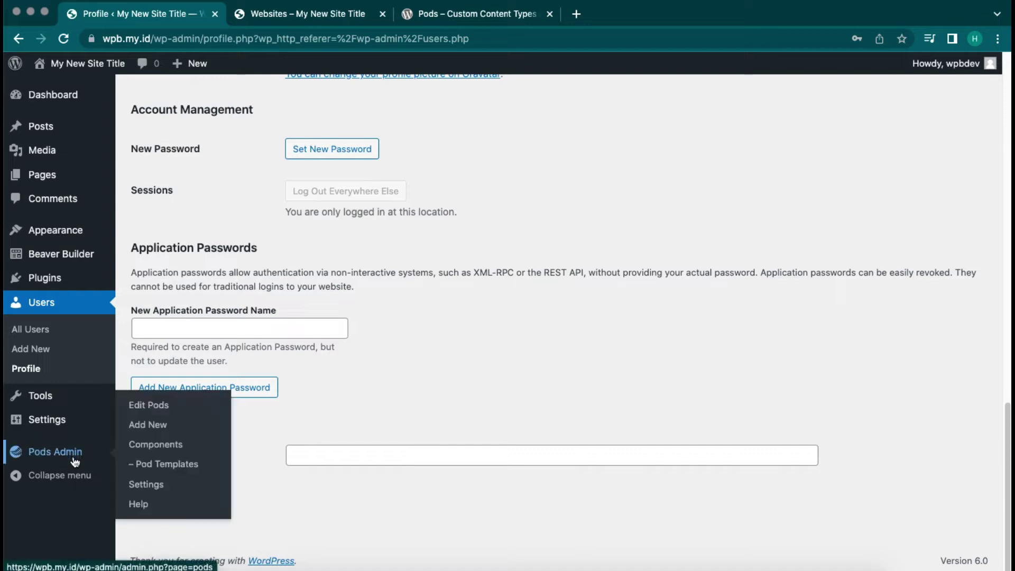
click(175, 433)
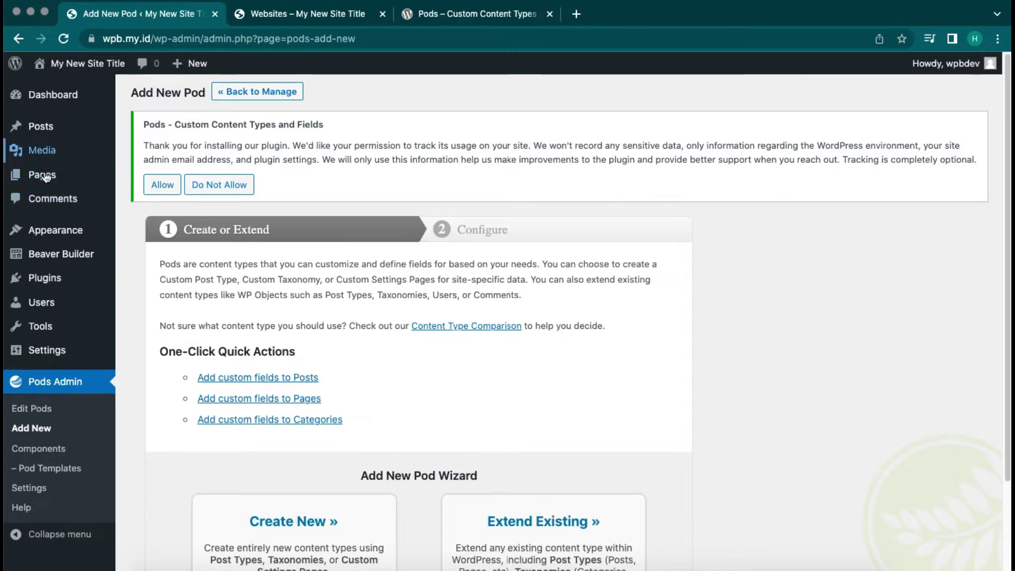
scroll(398, 344, down, 3)
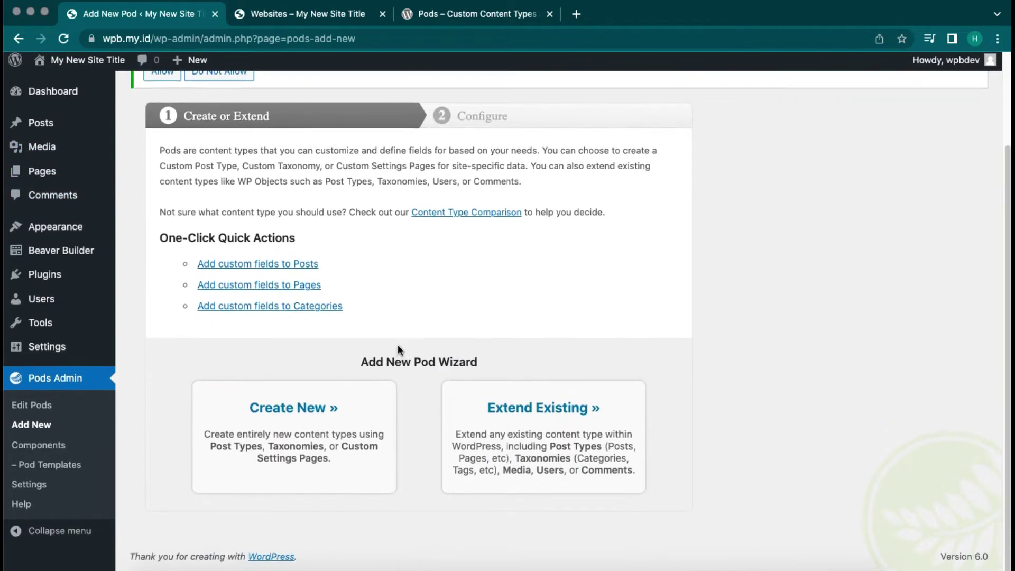
click(498, 395)
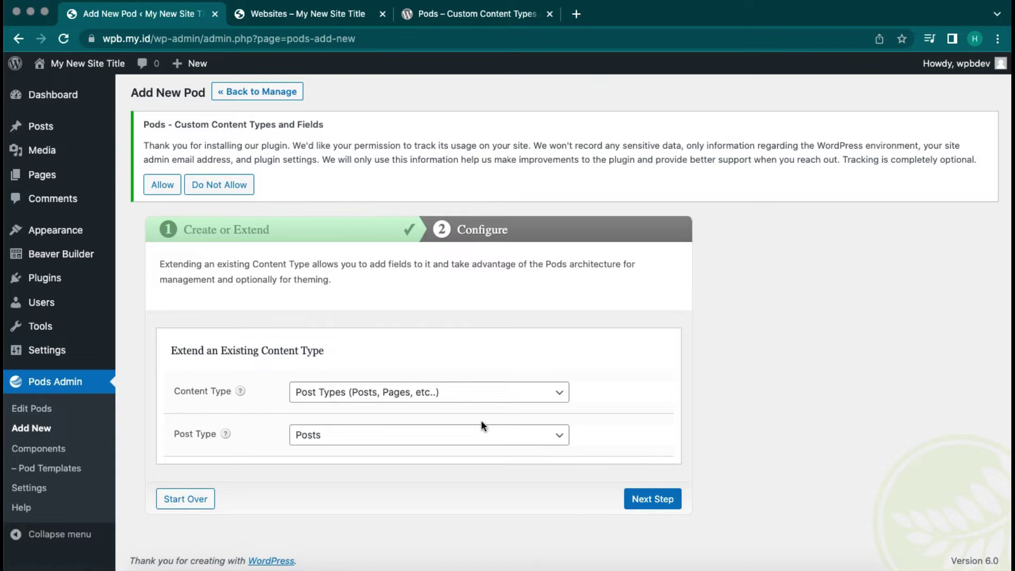
click(431, 445)
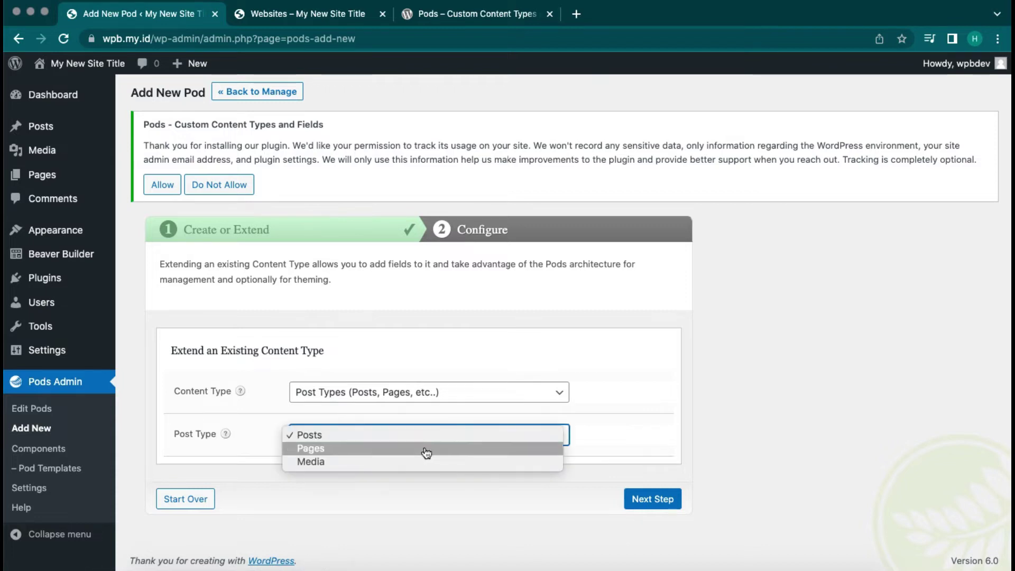
click(427, 451)
click(646, 498)
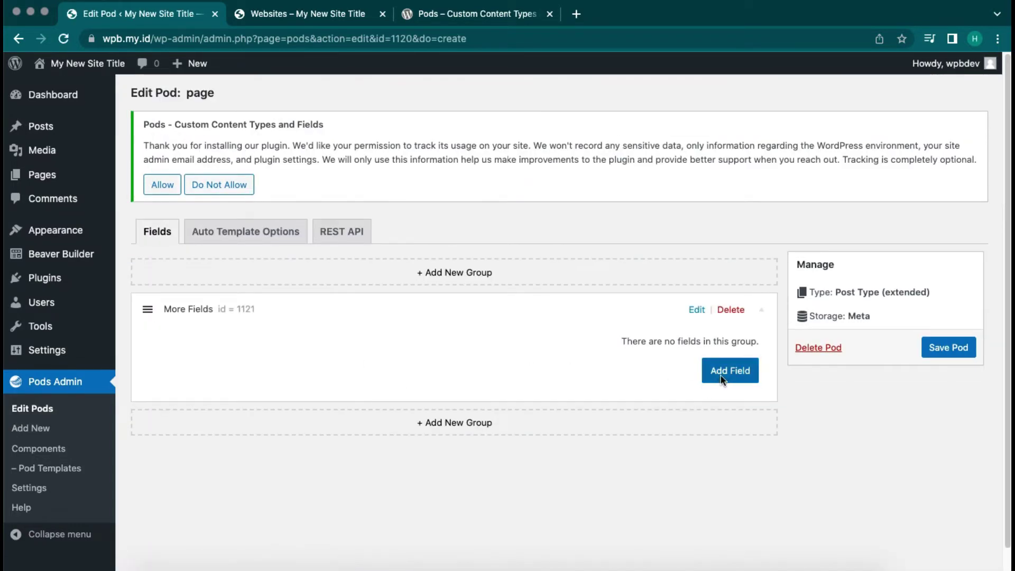
- Add a plain text field labelled Colors to the More Fields group and save the field
click(722, 376)
click(445, 220)
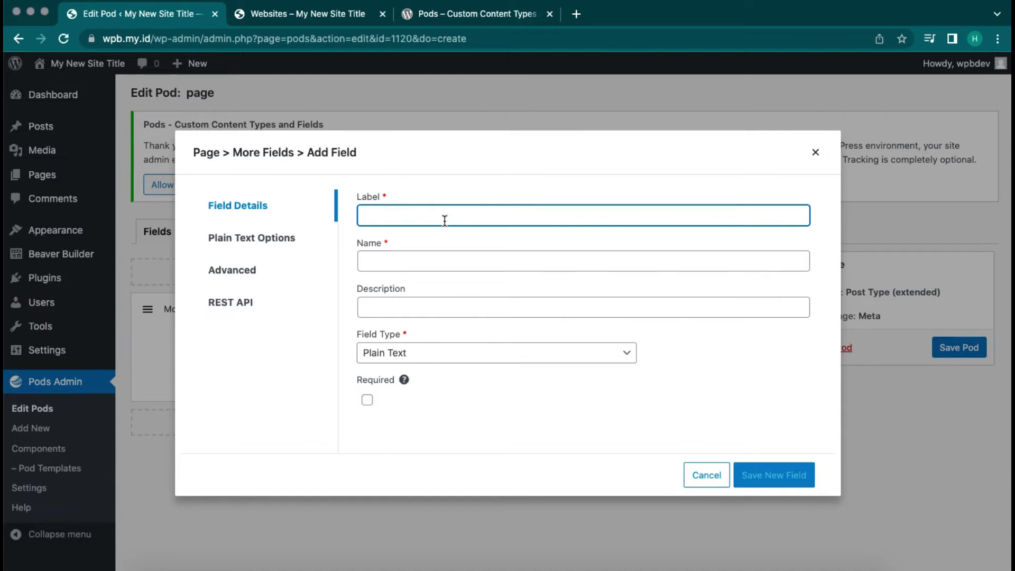
text(Colors)
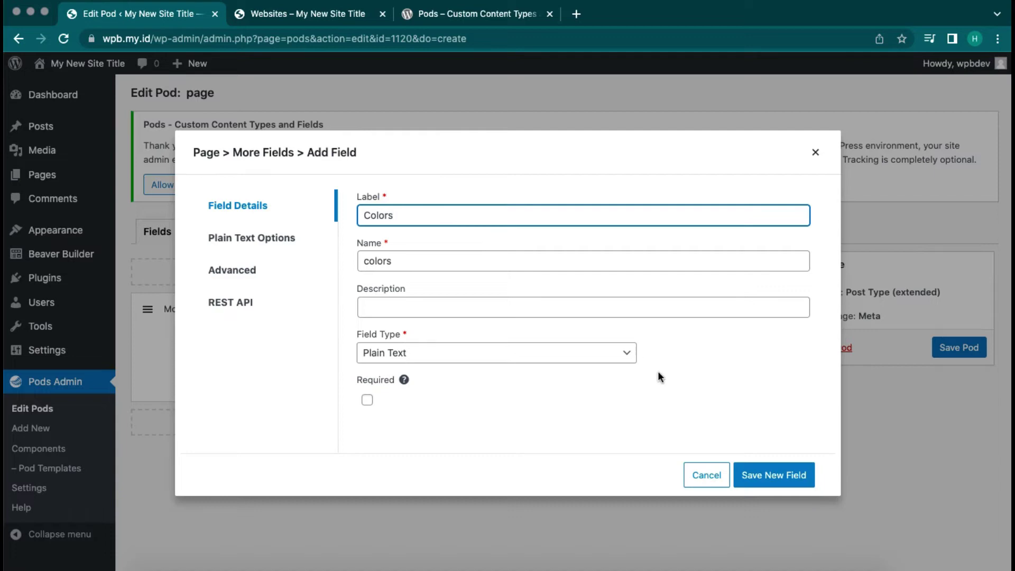
click(778, 475)
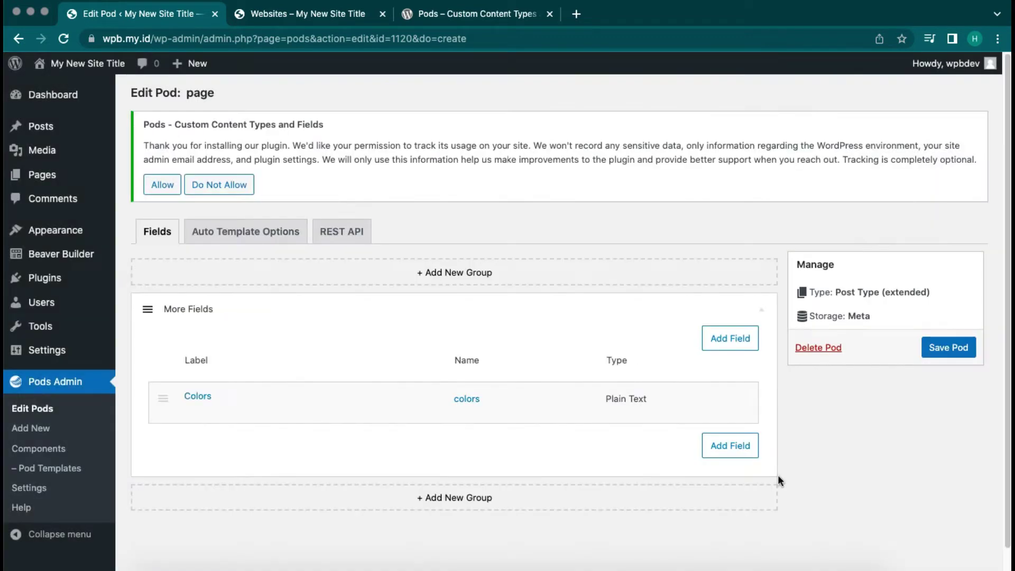
- Add a plain text field labelled Size to the More Fields group and save the field
click(728, 446)
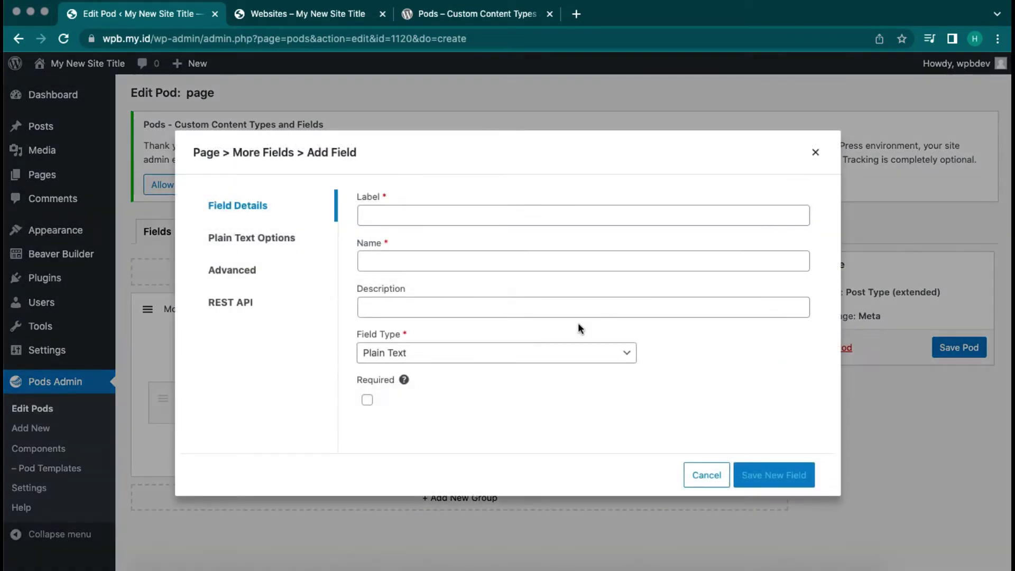
click(458, 214)
text(Size)
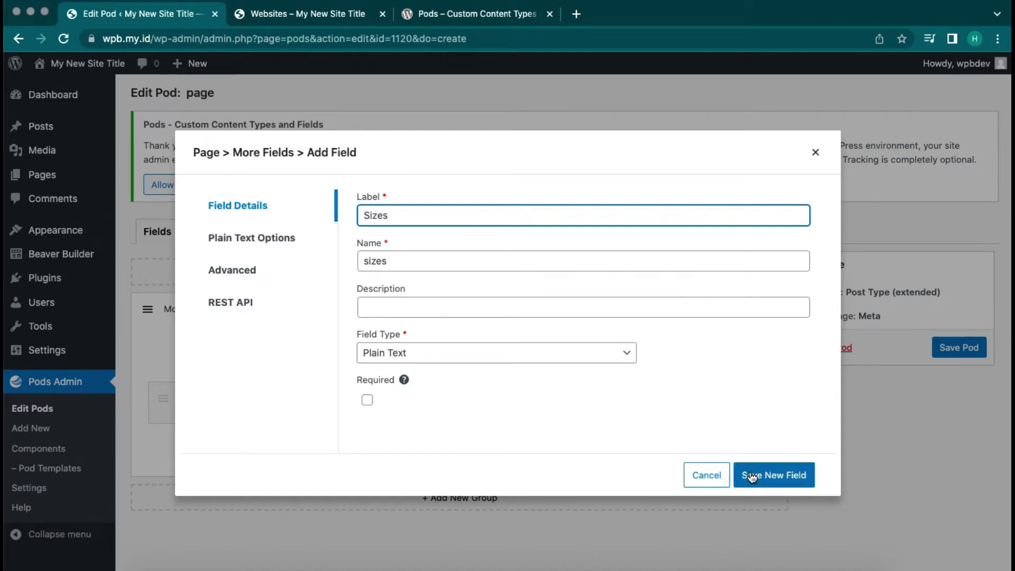
text(s)
key(BackSpace)
click(770, 485)
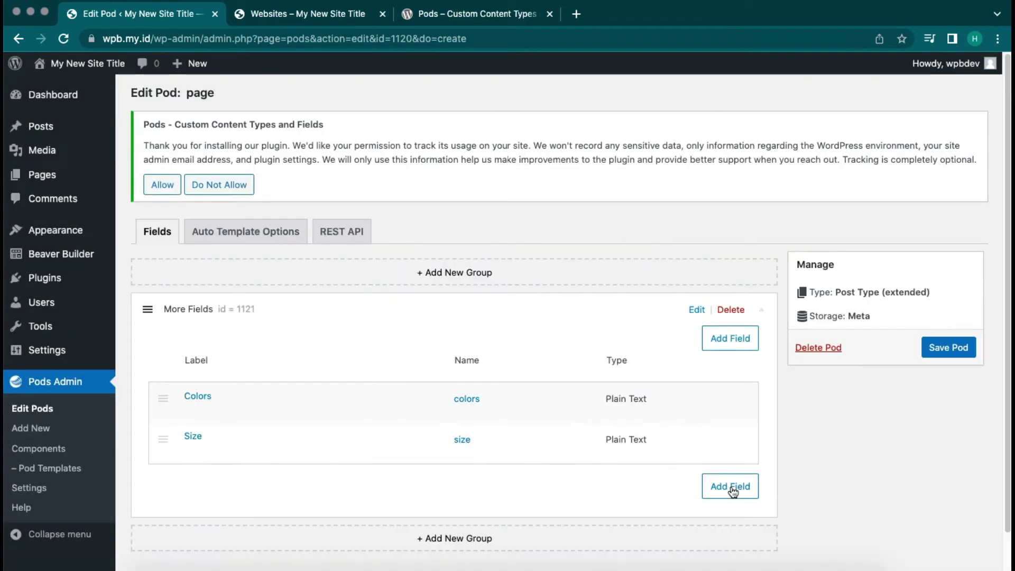
- Add a plain text field labelled Price to the More Fields group, then save the field and the pod
click(732, 491)
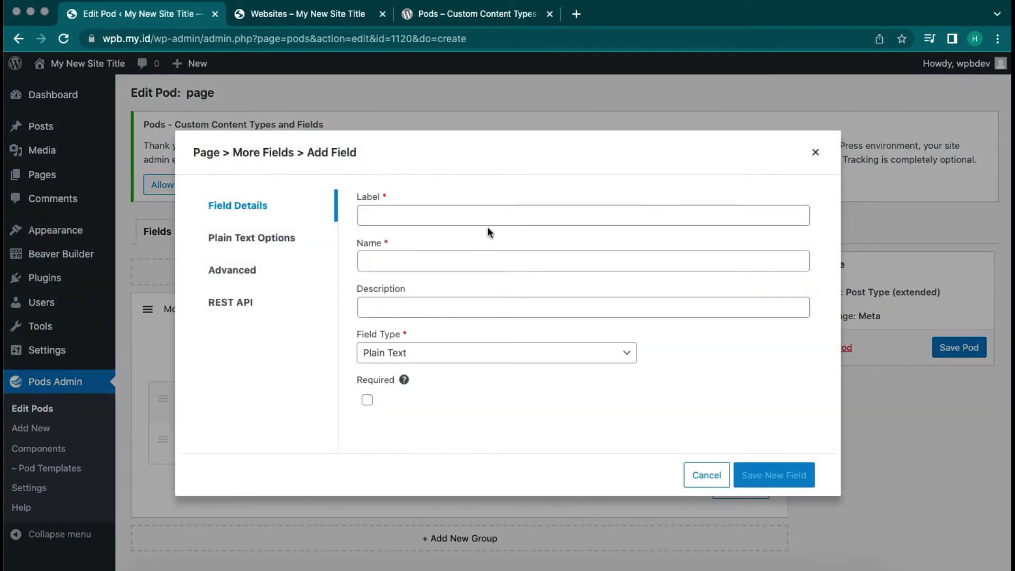
click(480, 212)
text(Price)
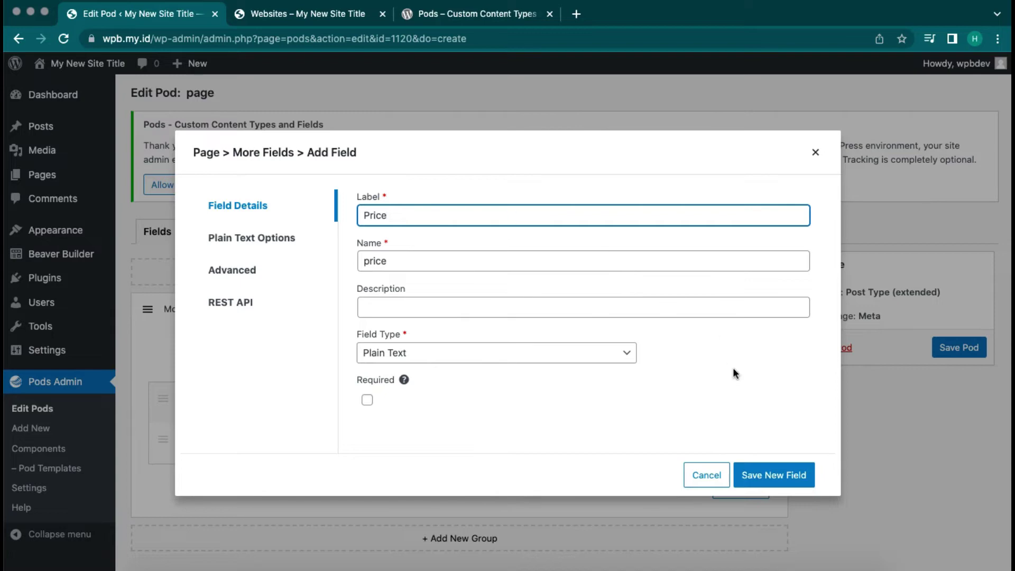
click(754, 473)
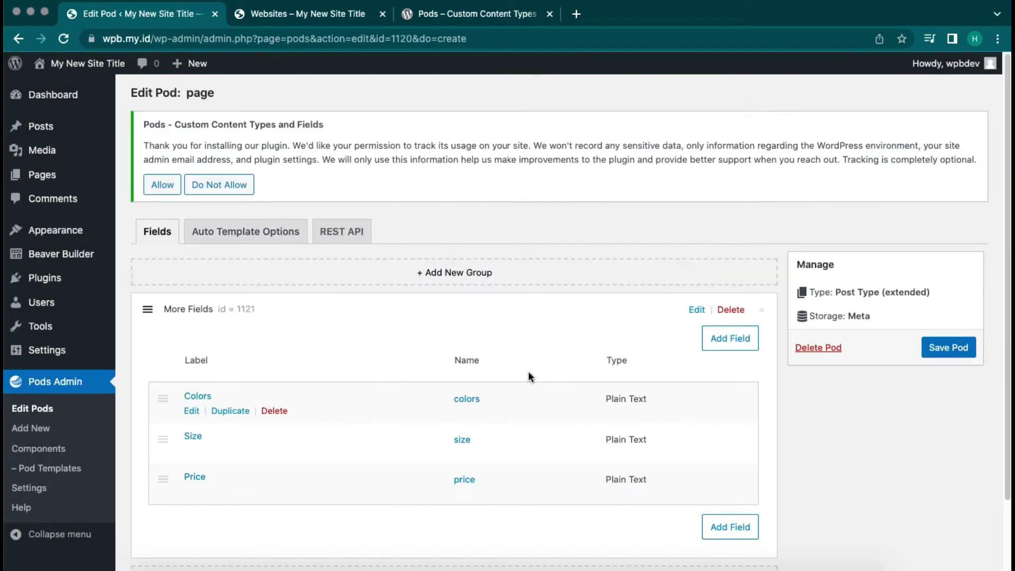
scroll(524, 370, down, 3)
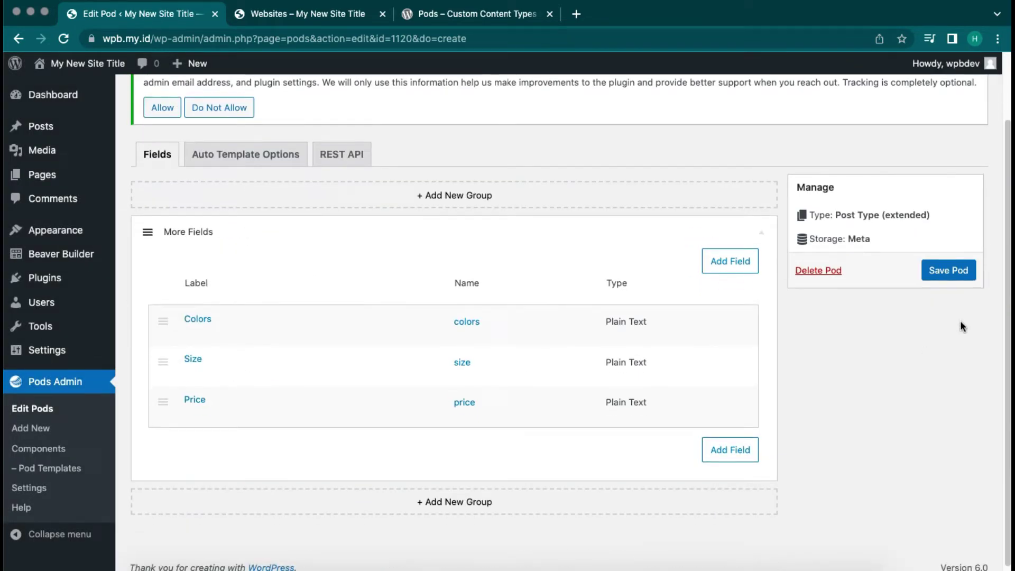
click(950, 272)
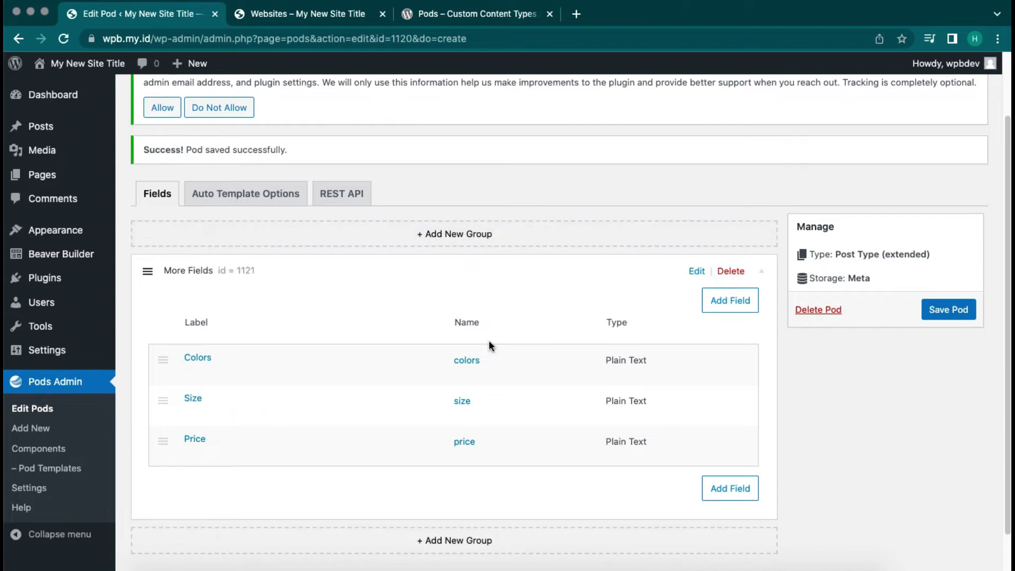
- Start a new page, dismiss the welcome guide, examine the Colors, Size and Price fields under More Fields, and leave the editor
mouse_move(96, 174)
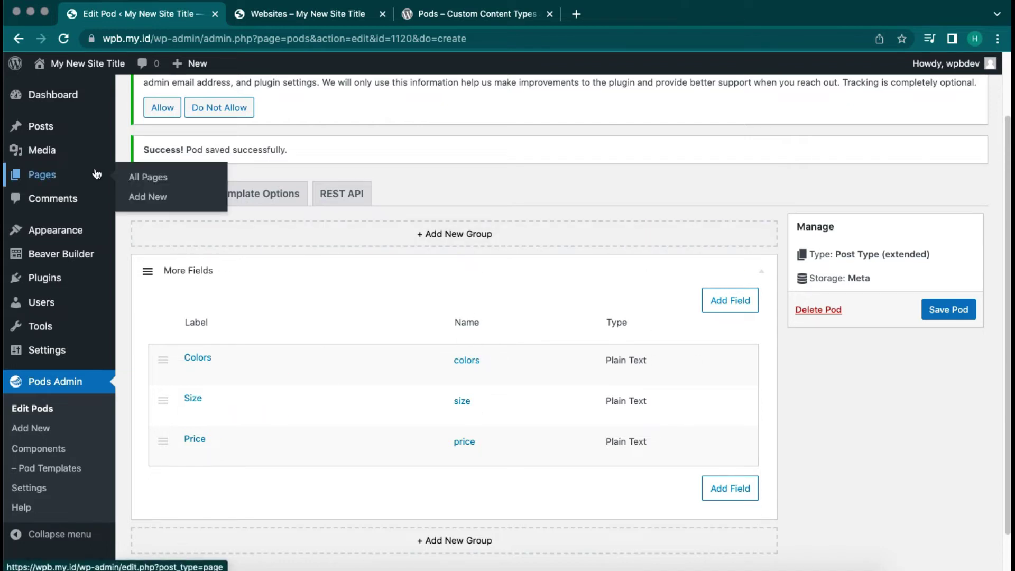
click(137, 196)
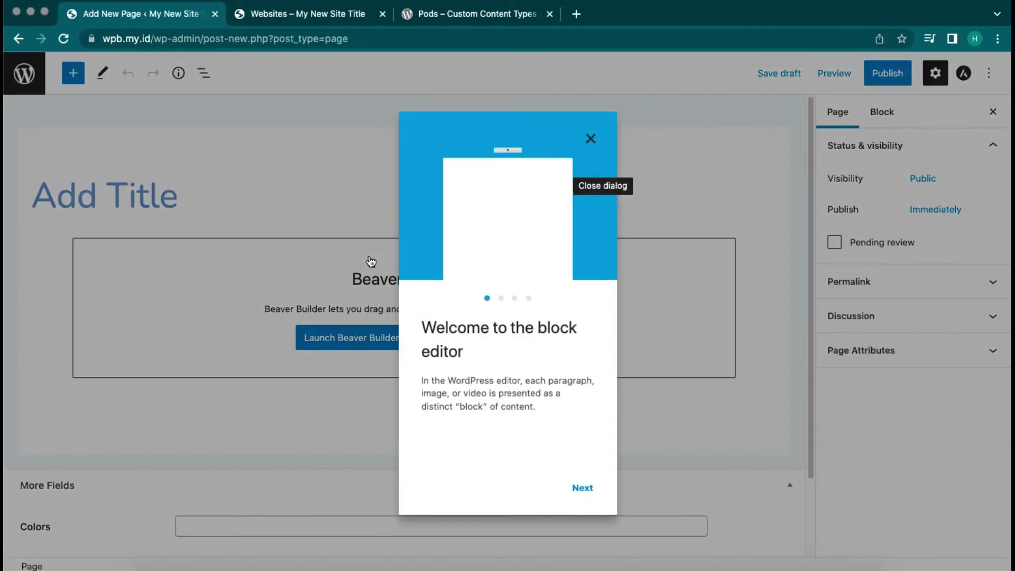
click(590, 139)
scroll(338, 357, down, 3)
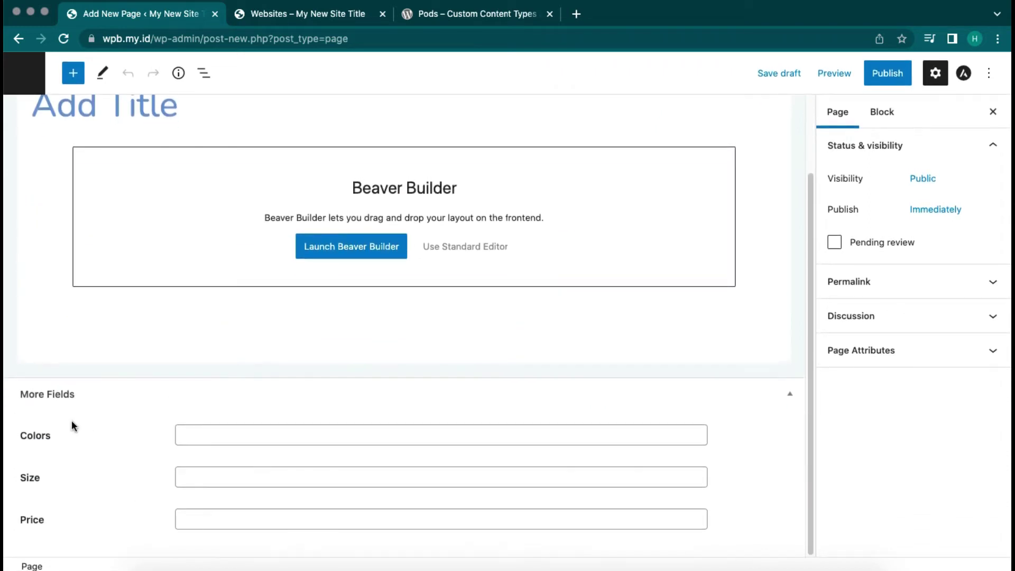
click(267, 439)
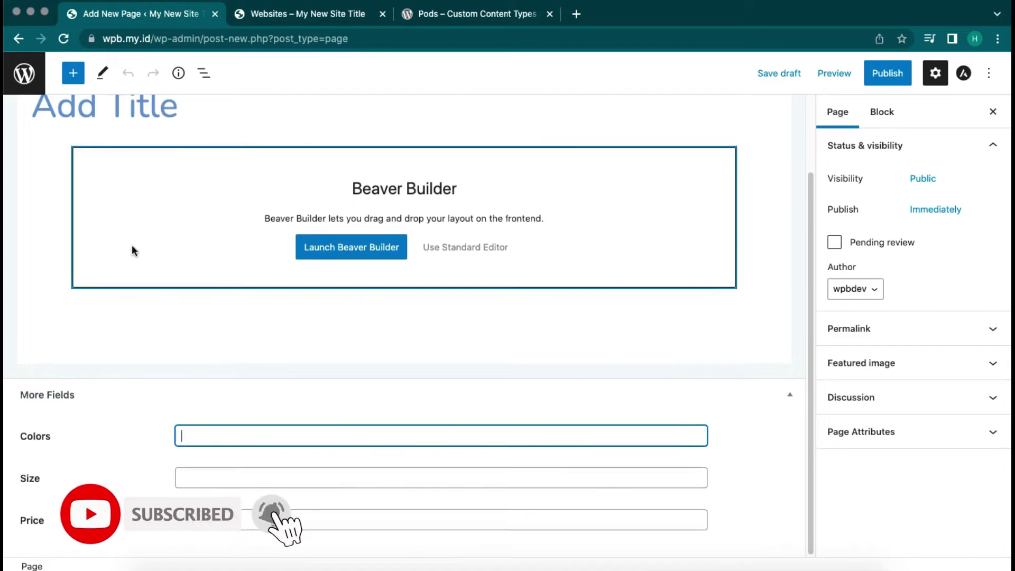
scroll(98, 227, up, 3)
scroll(222, 374, down, 3)
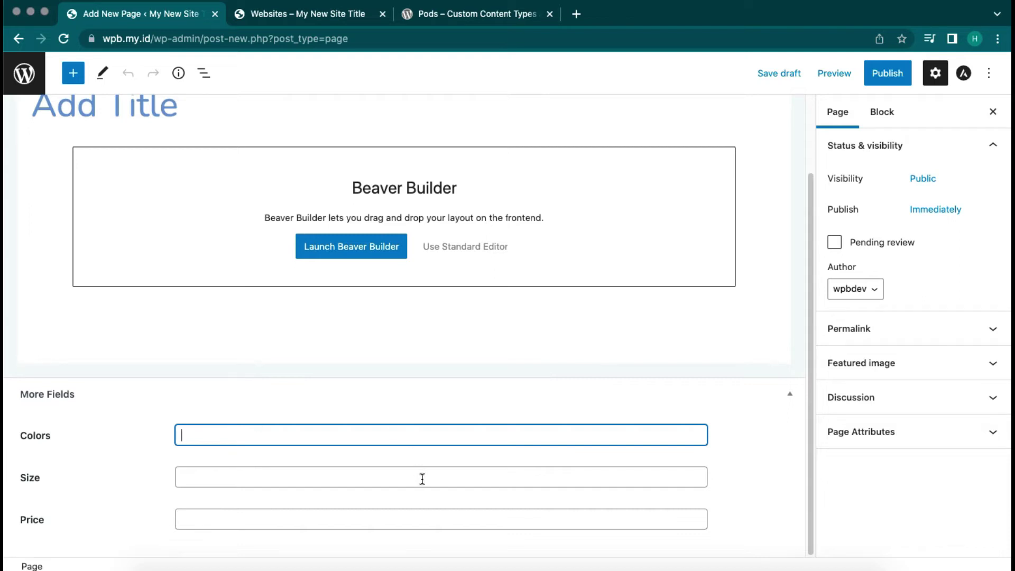
click(312, 479)
click(38, 85)
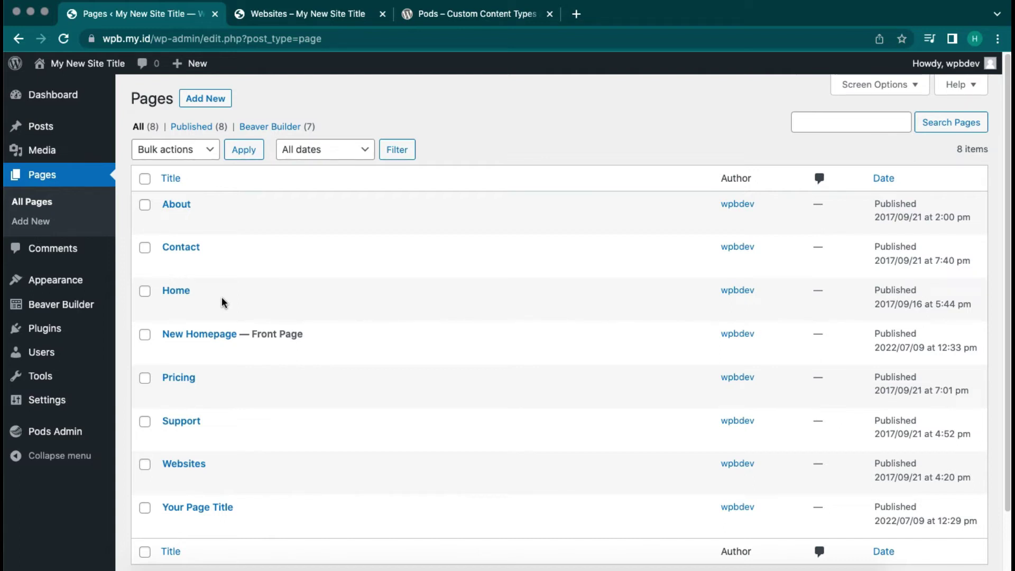
- Open the Page pod for editing and locate its More Fields group
mouse_move(71, 433)
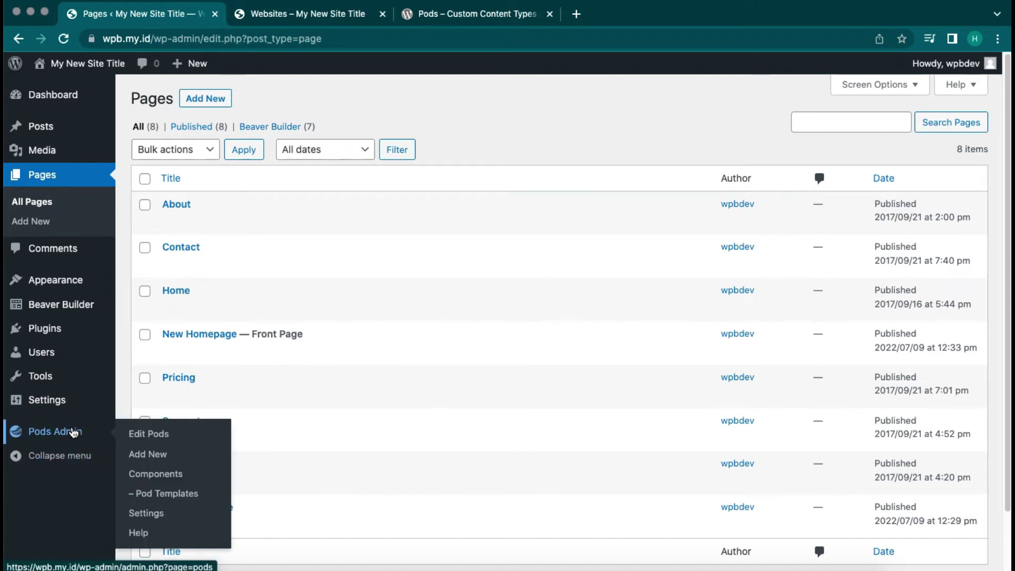
click(182, 444)
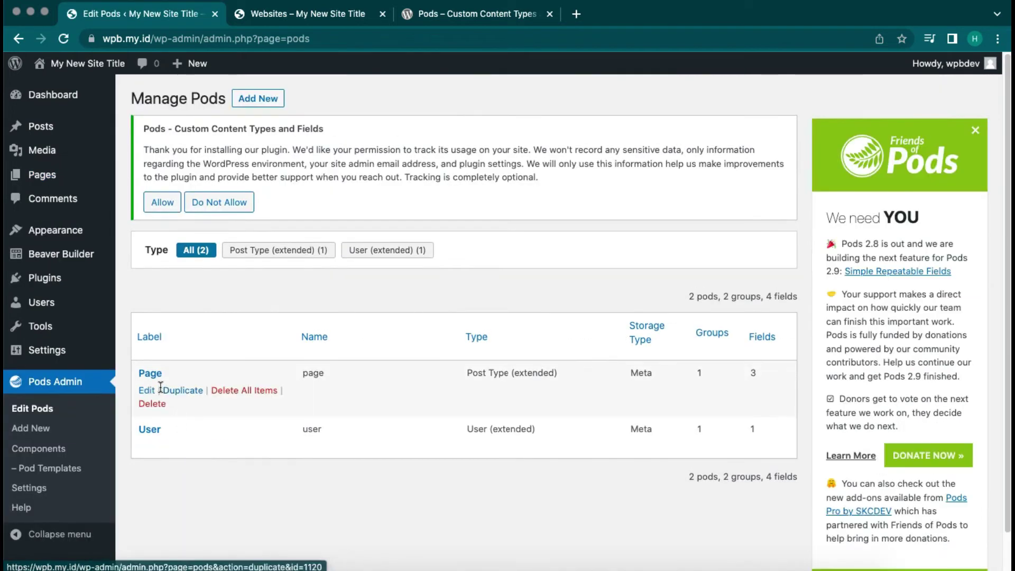
click(146, 391)
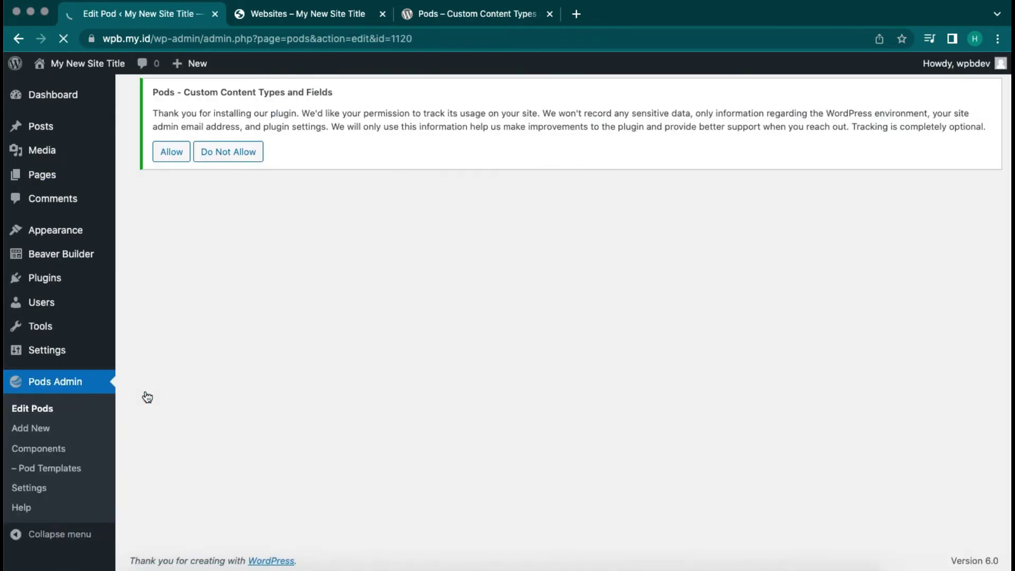
scroll(149, 394, down, 2)
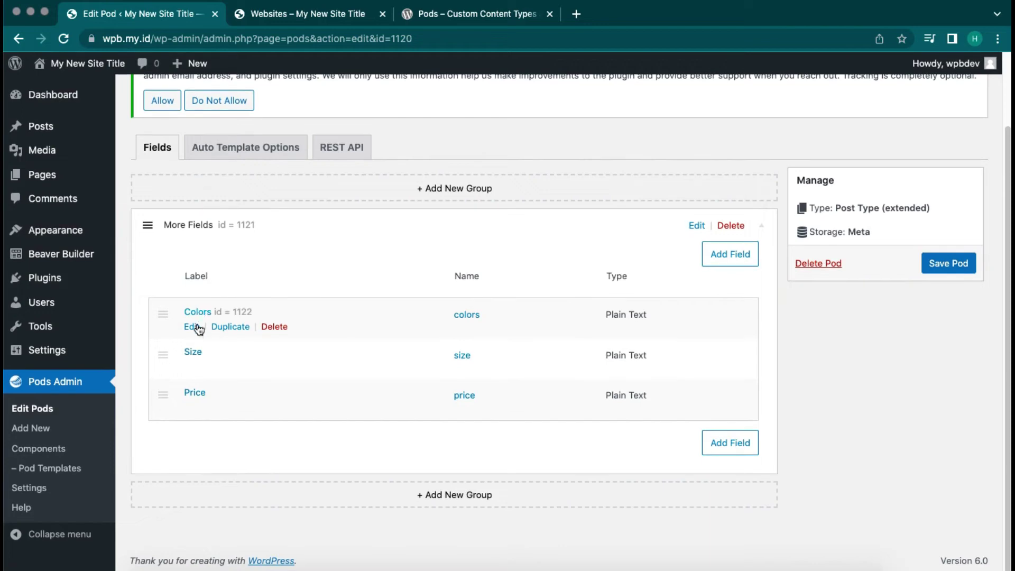
- Change the Colors field's type to Color Picker, then save the field and the pod
click(191, 327)
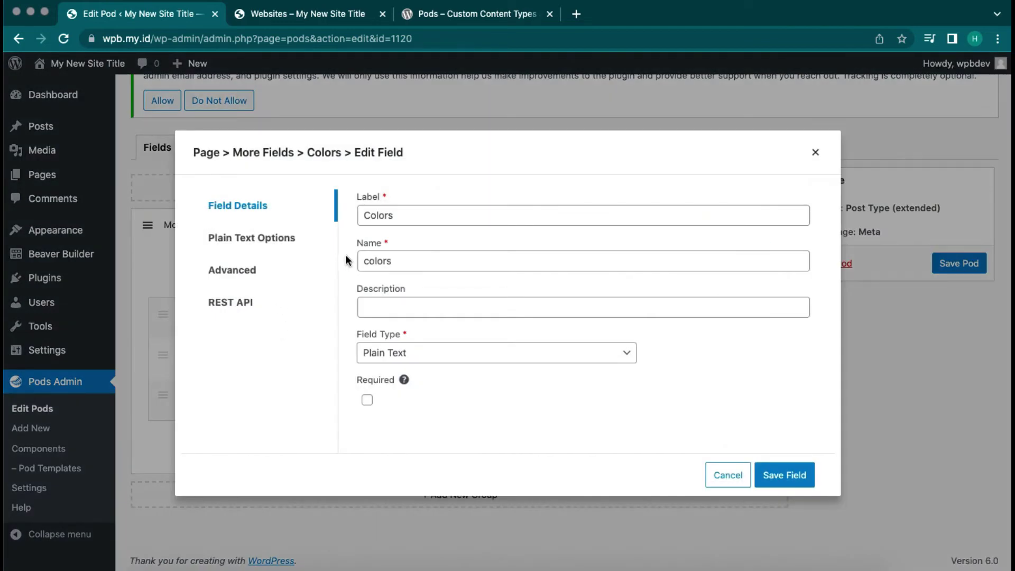
click(416, 362)
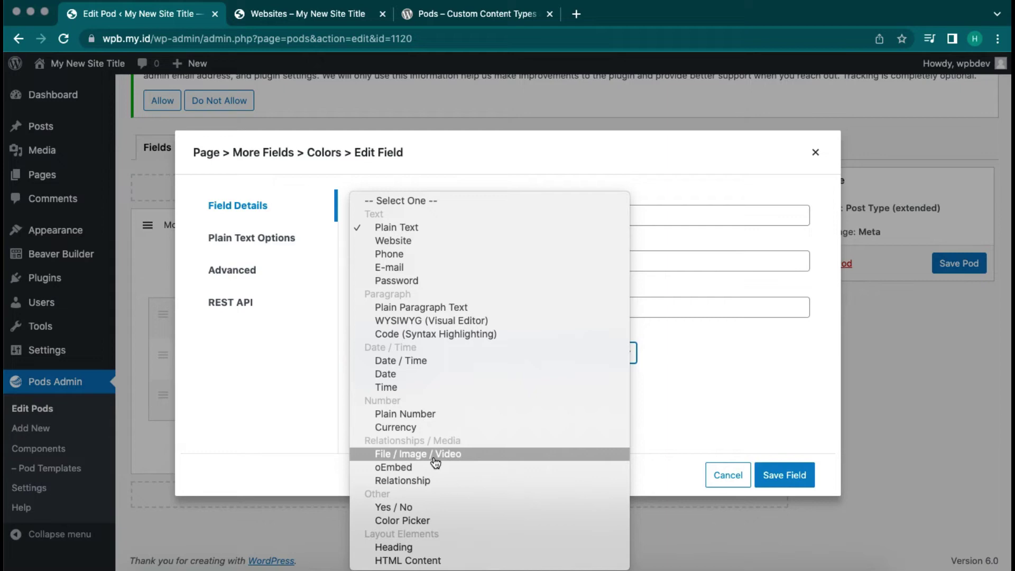
click(415, 521)
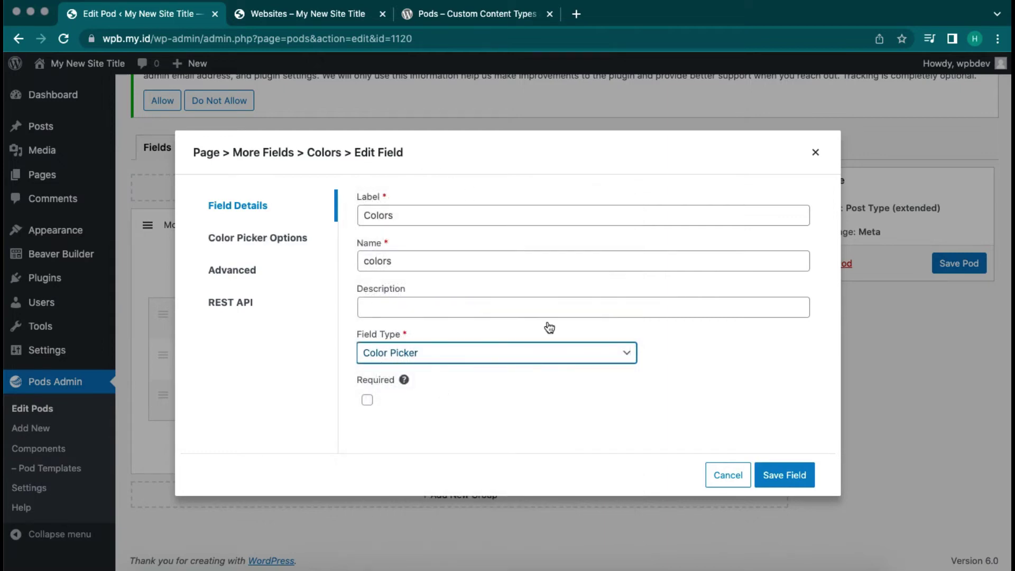
click(472, 362)
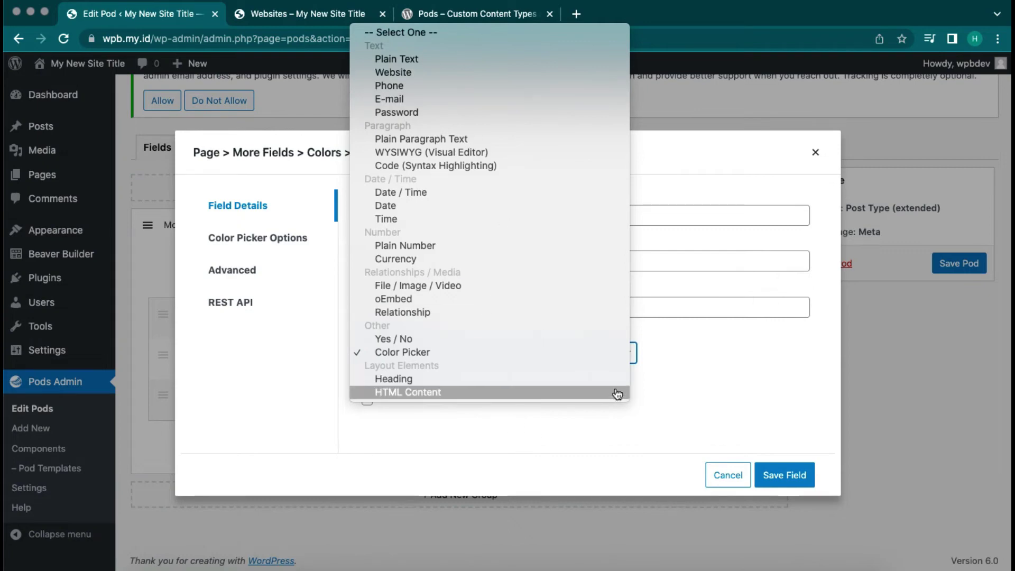
click(604, 357)
click(777, 473)
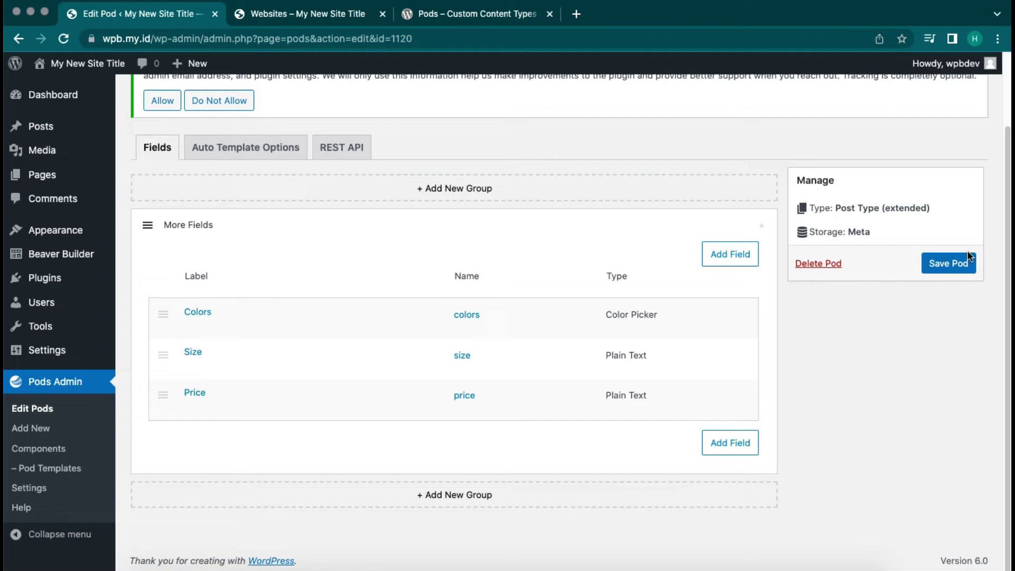
click(955, 265)
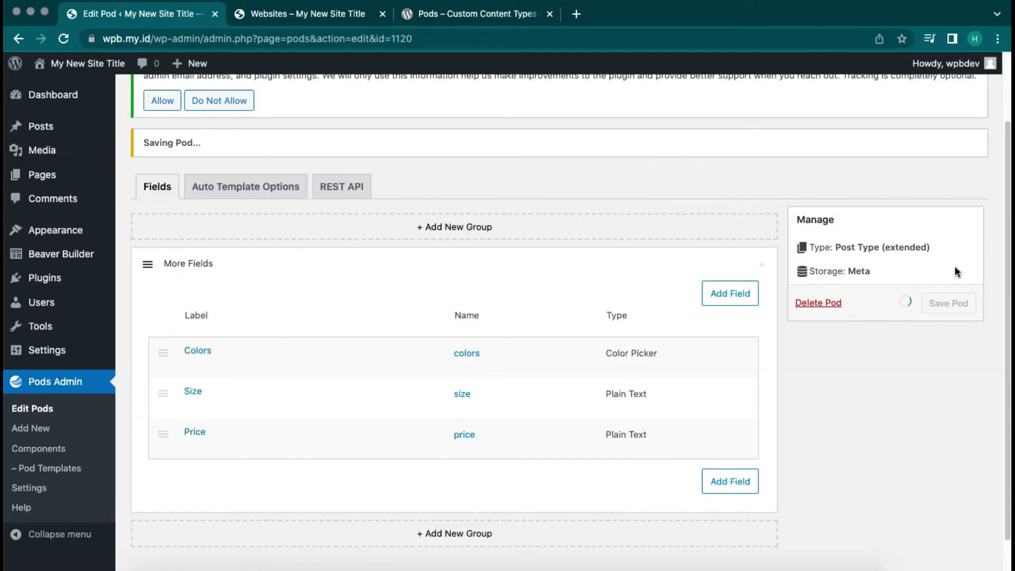
- Start a new page and set its Colors field under More Fields to the red #A62D2D
mouse_move(62, 182)
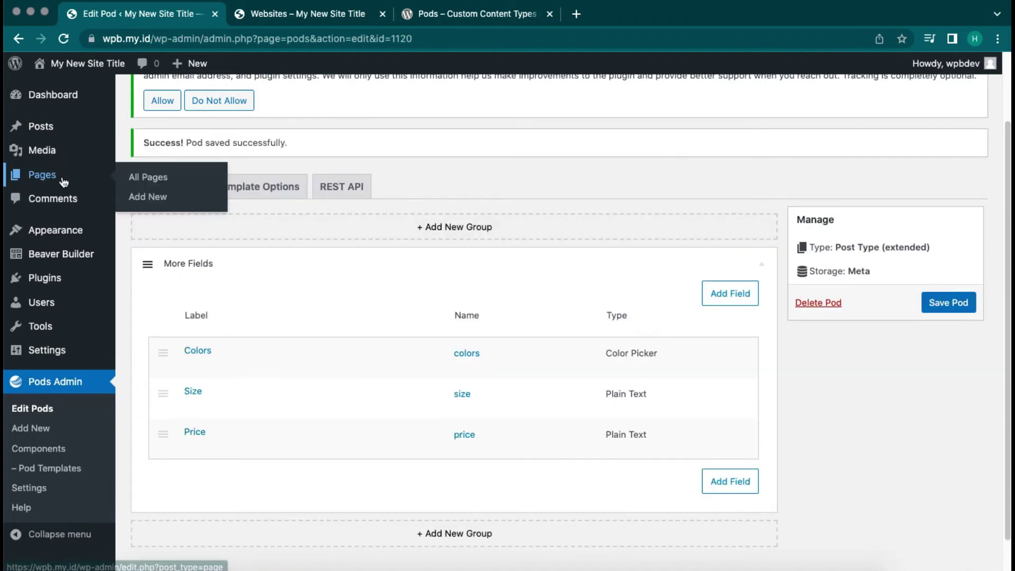
click(152, 180)
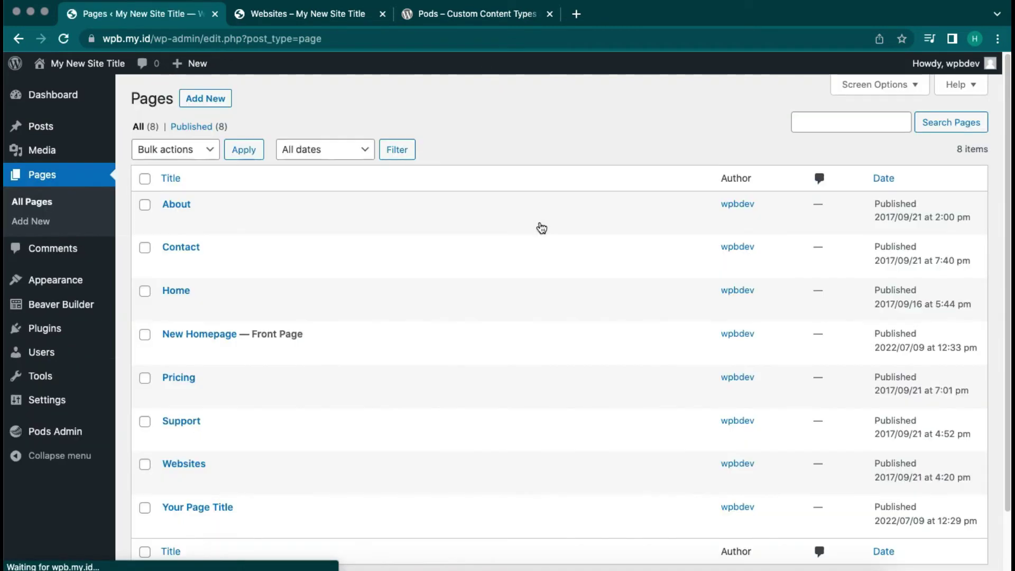
click(79, 221)
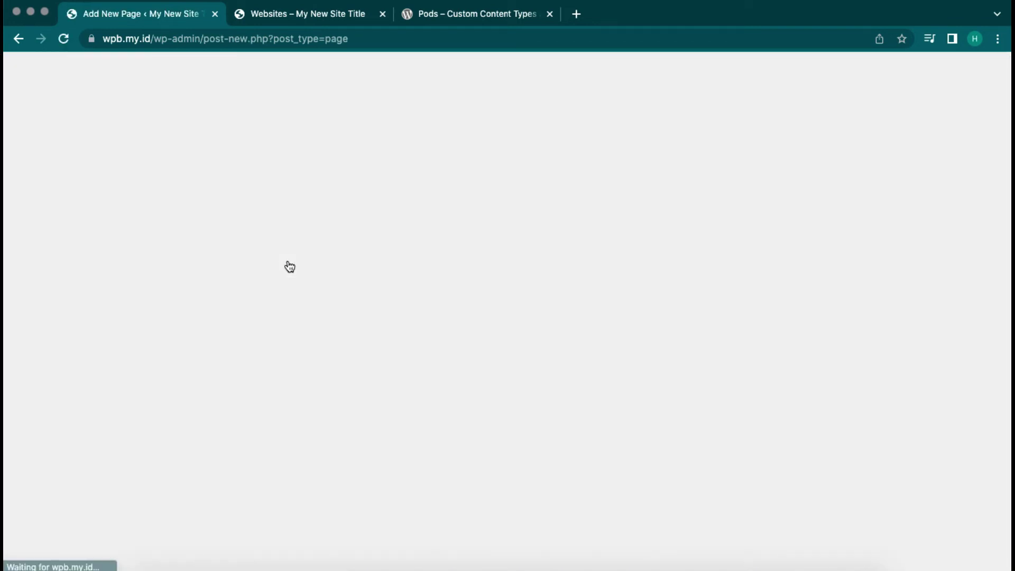
scroll(290, 267, down, 3)
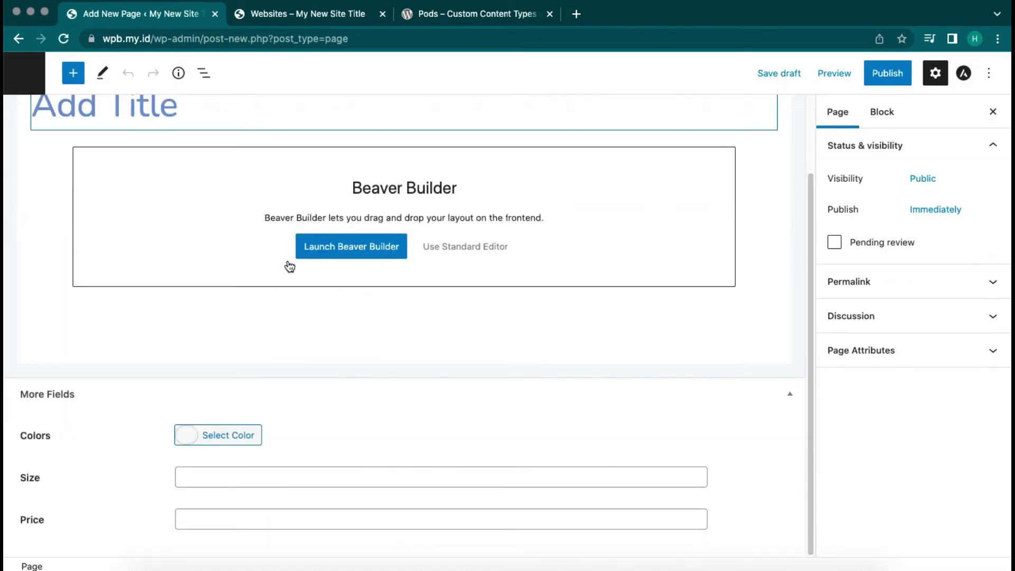
click(192, 439)
scroll(193, 434, down, 5)
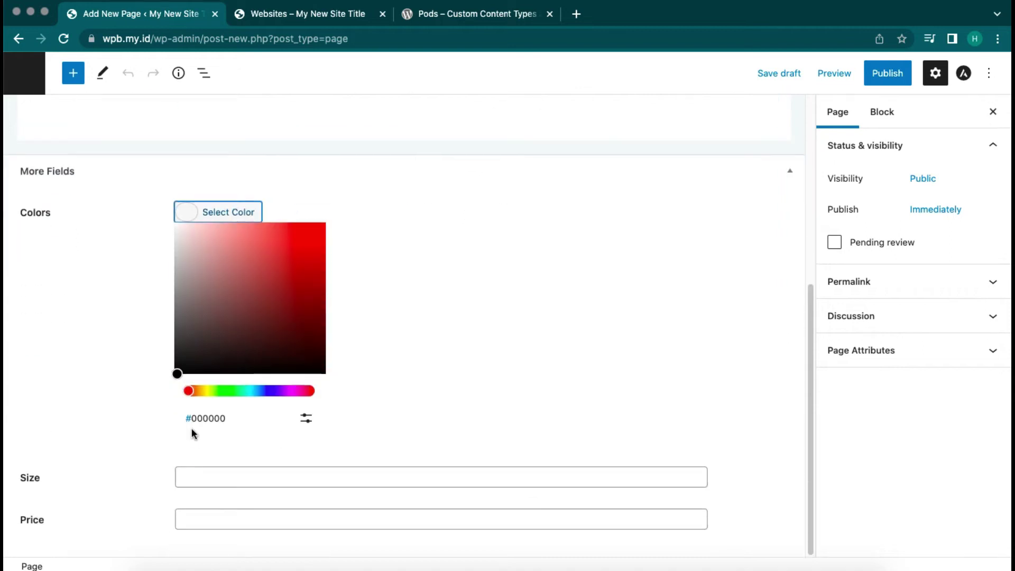
click(283, 276)
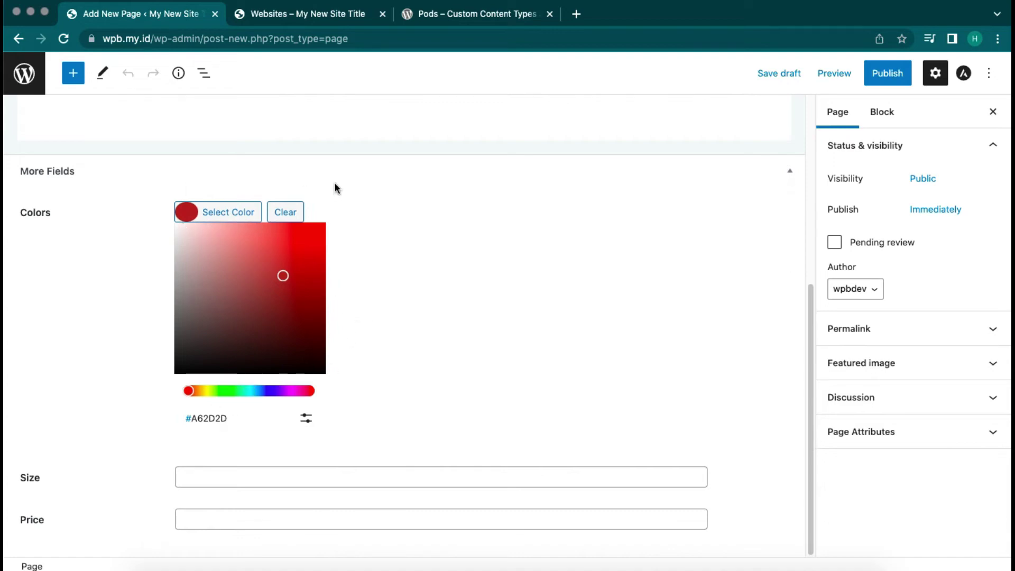
click(191, 213)
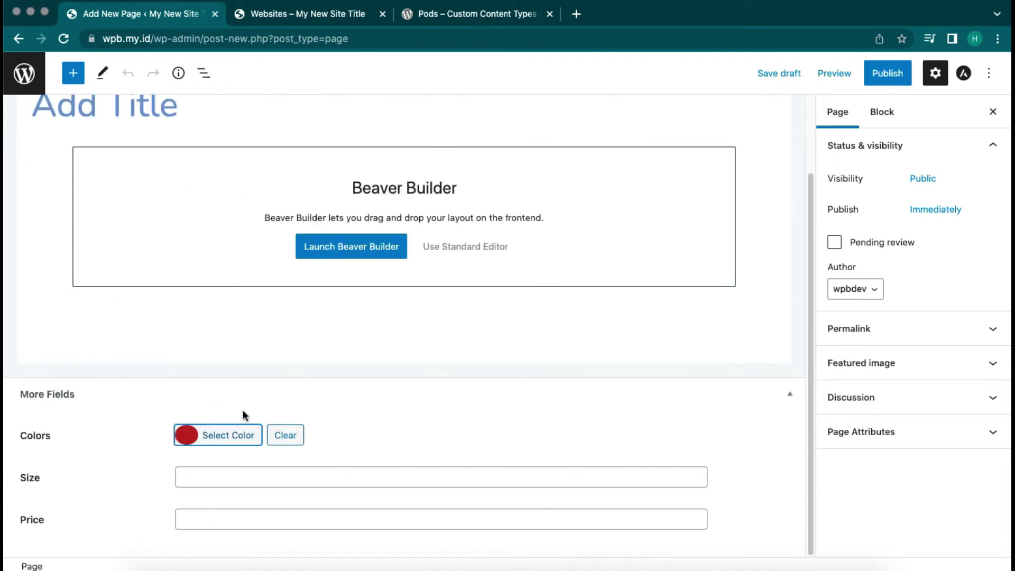
- Set the page's Size field to 20 and Price field to 200, and title the page Test
click(222, 481)
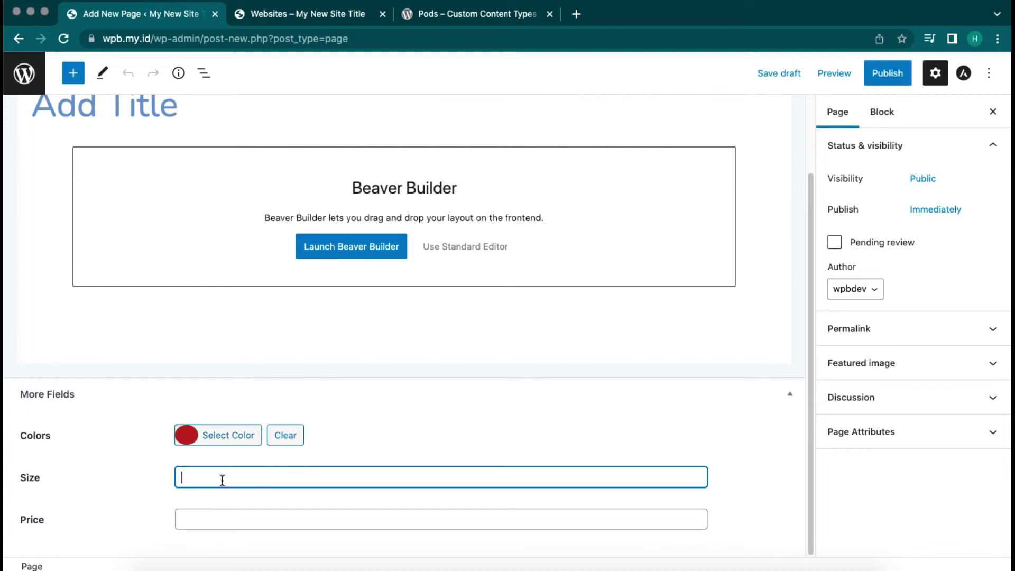
click(223, 520)
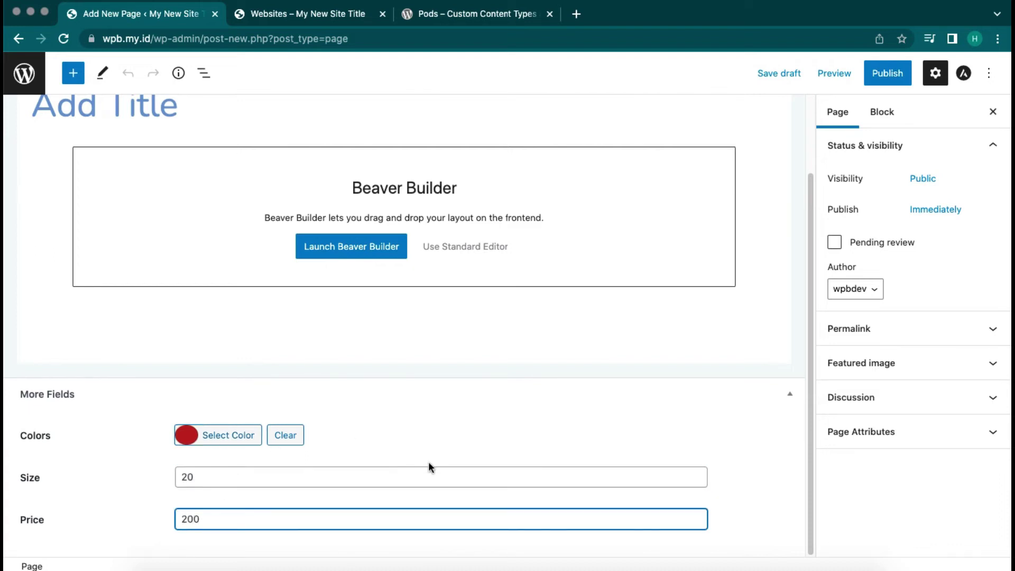
click(205, 117)
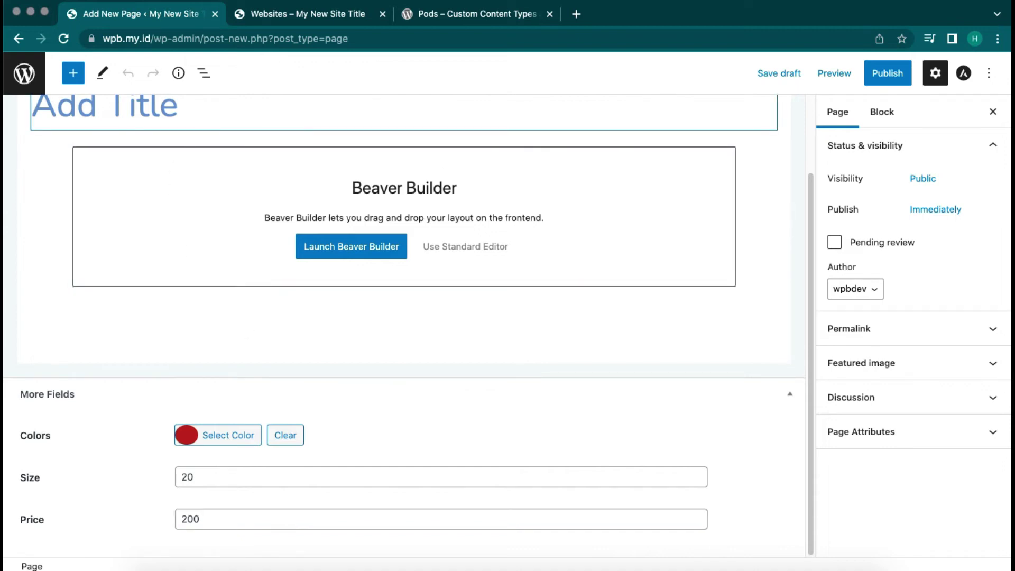
text(Test)
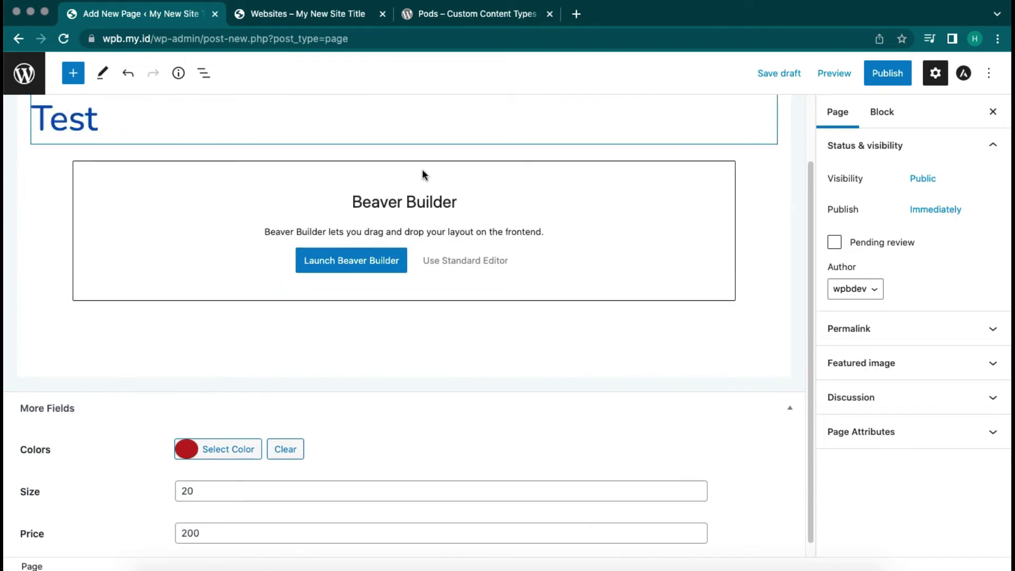
- Publish the Test page and return to the list of all pages
click(875, 75)
click(881, 77)
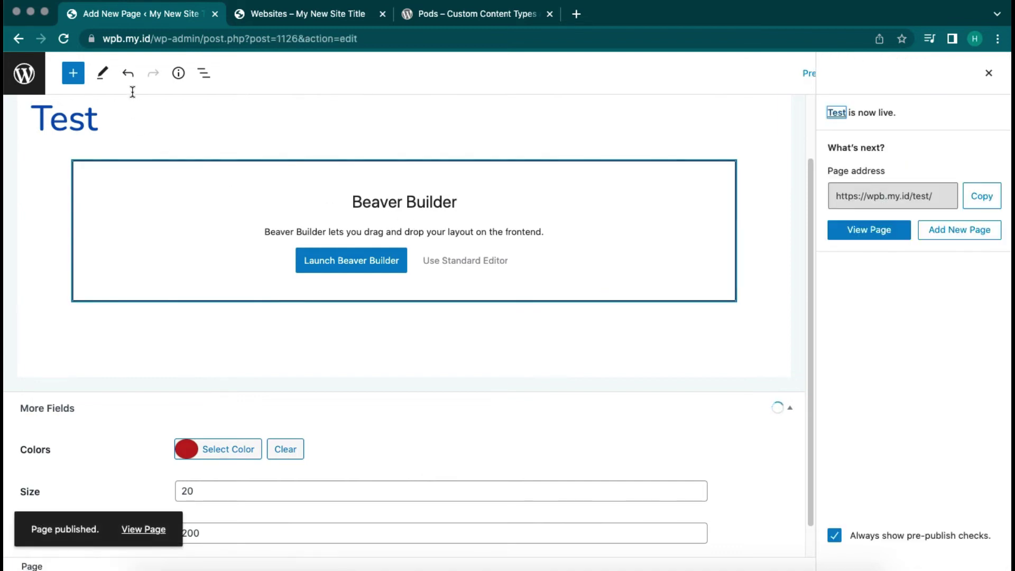
click(28, 80)
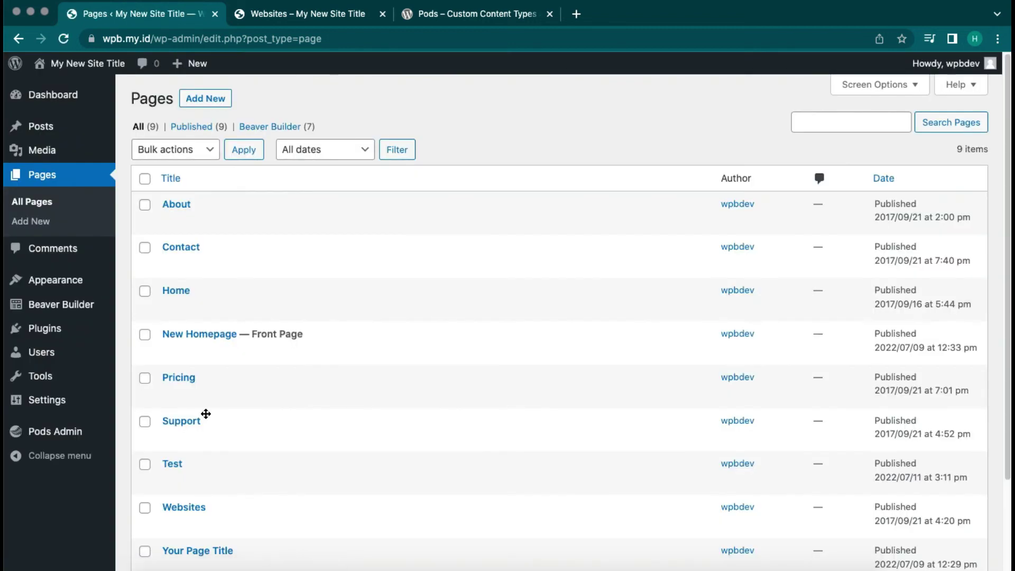
scroll(217, 426, down, 3)
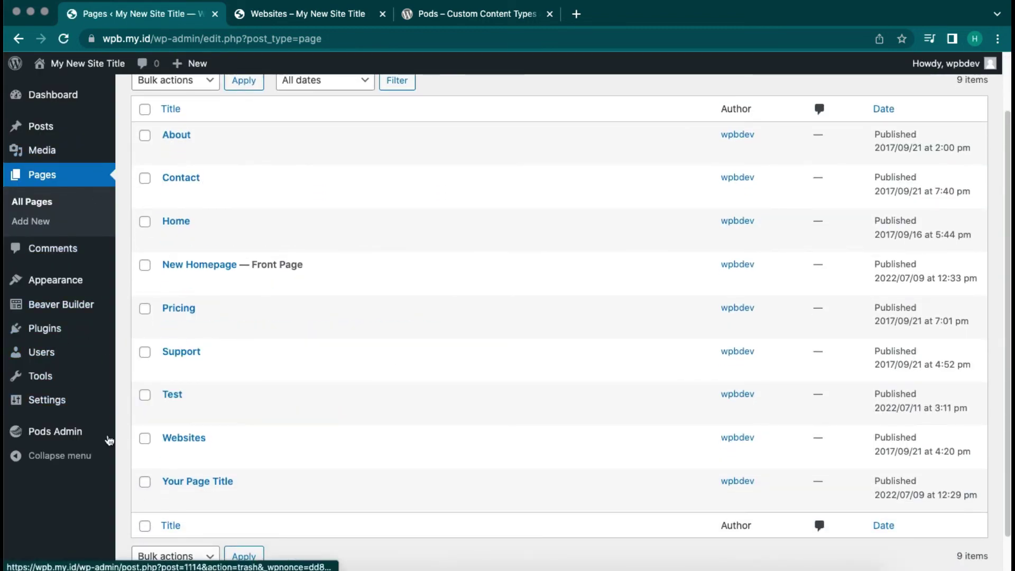
mouse_move(163, 459)
mouse_move(240, 374)
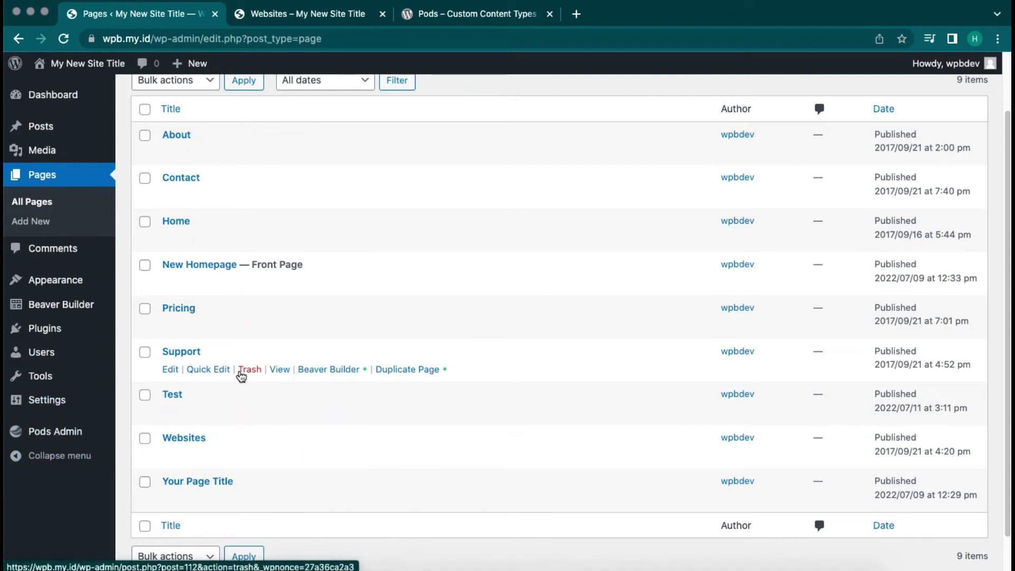
- Start adding a new pod and choose to create an entirely new content type
mouse_move(85, 430)
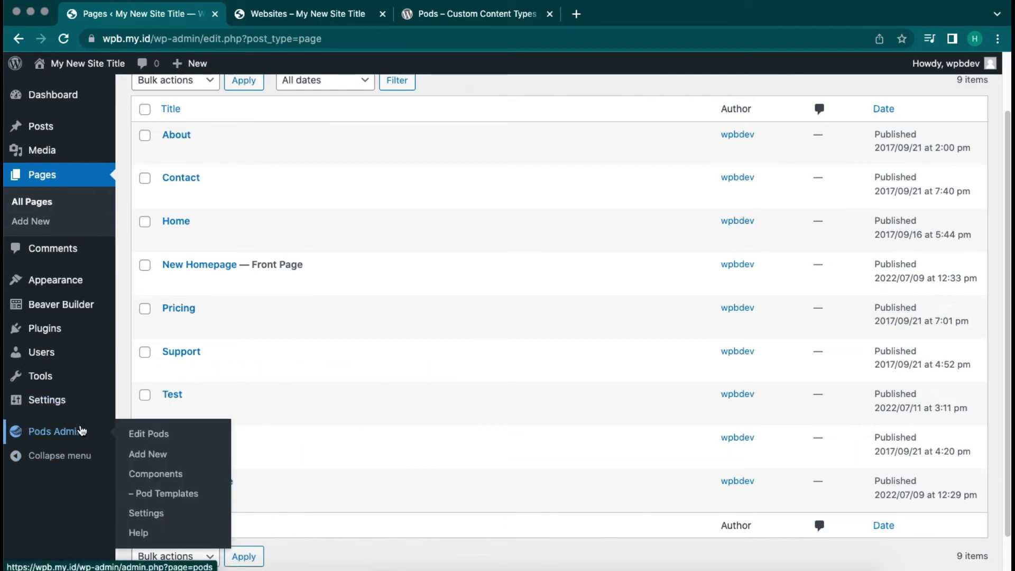
click(180, 462)
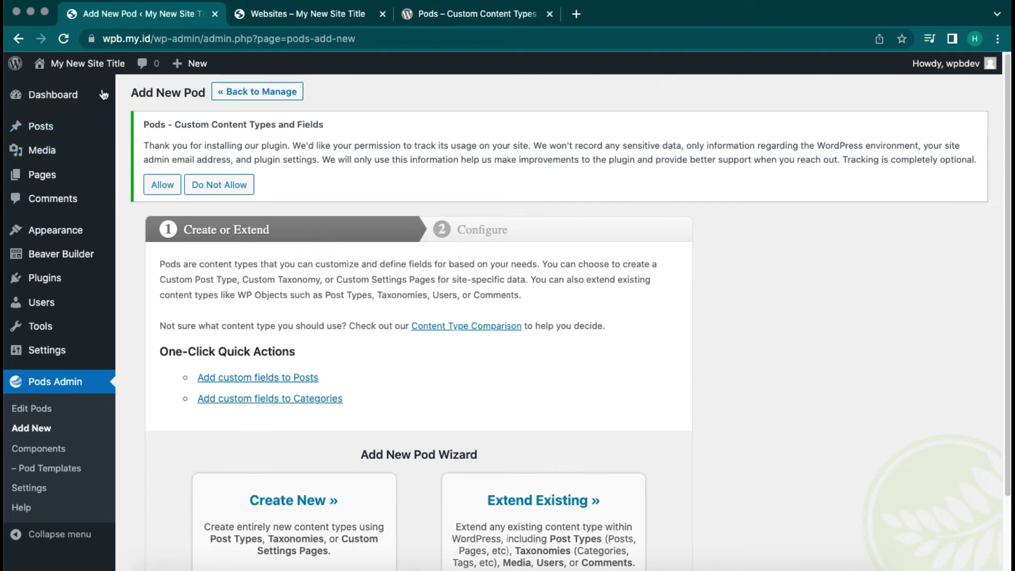
mouse_move(37, 122)
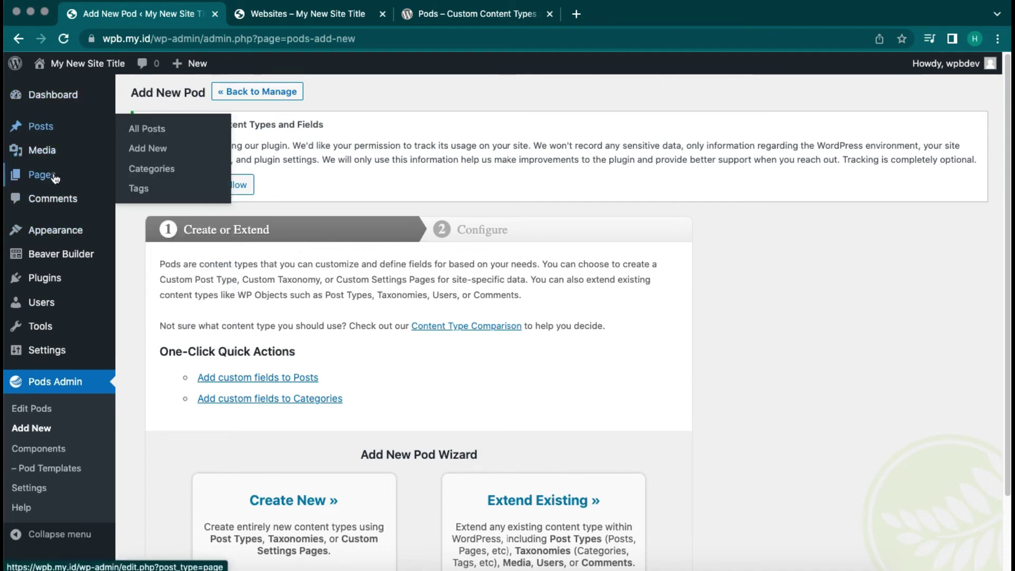
scroll(459, 407, down, 2)
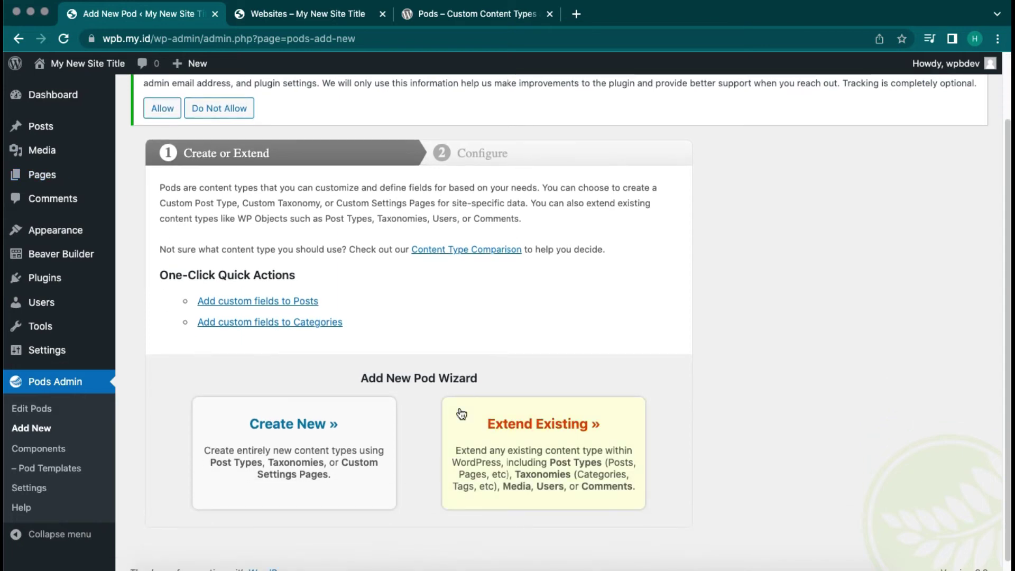
scroll(344, 381, up, 2)
scroll(351, 387, down, 2)
click(319, 409)
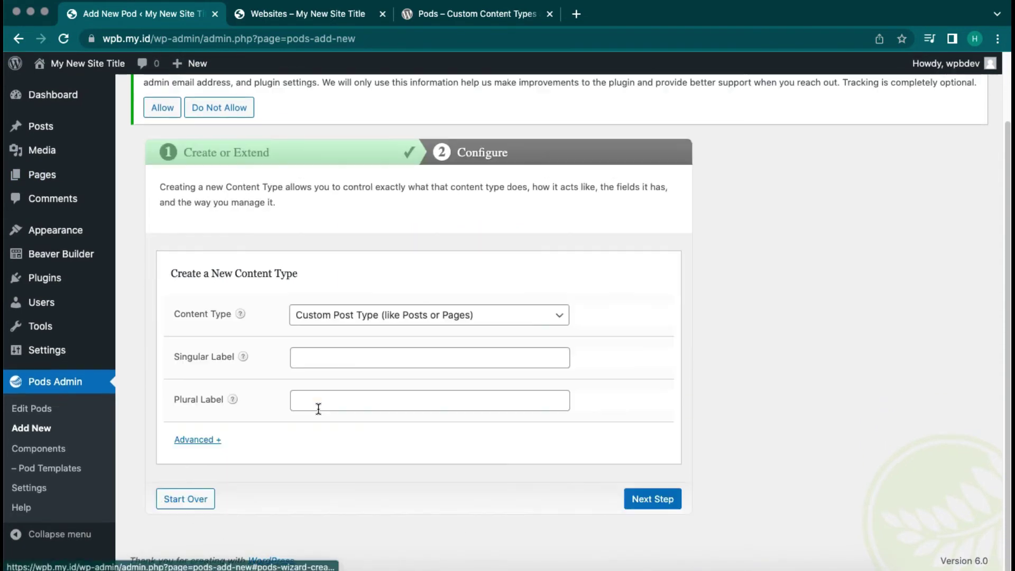
- Create a custom post type with the singular label Testimonial and plural label Testimonials, then save the pod
click(333, 358)
text(Te)
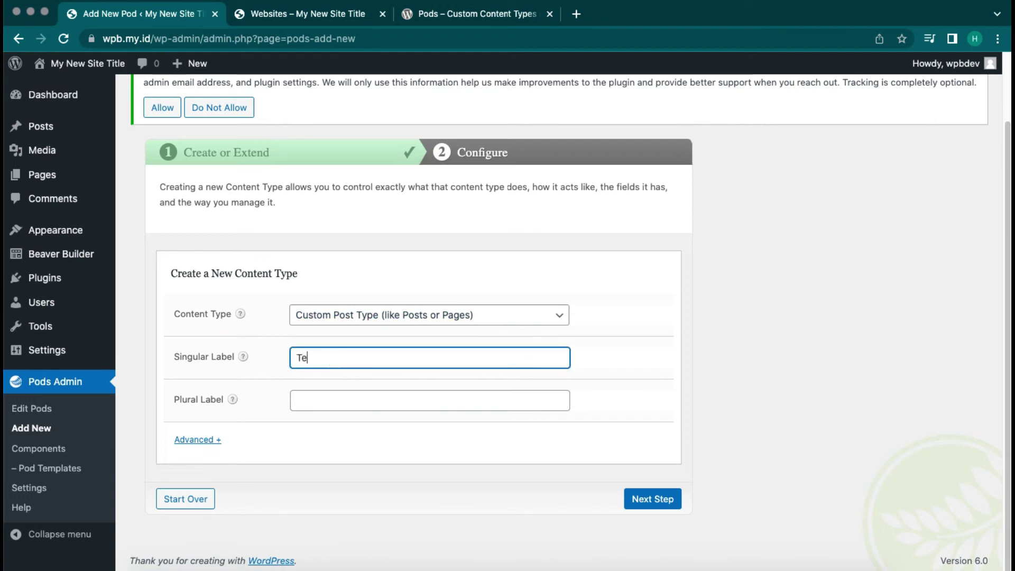
text(stimonial)
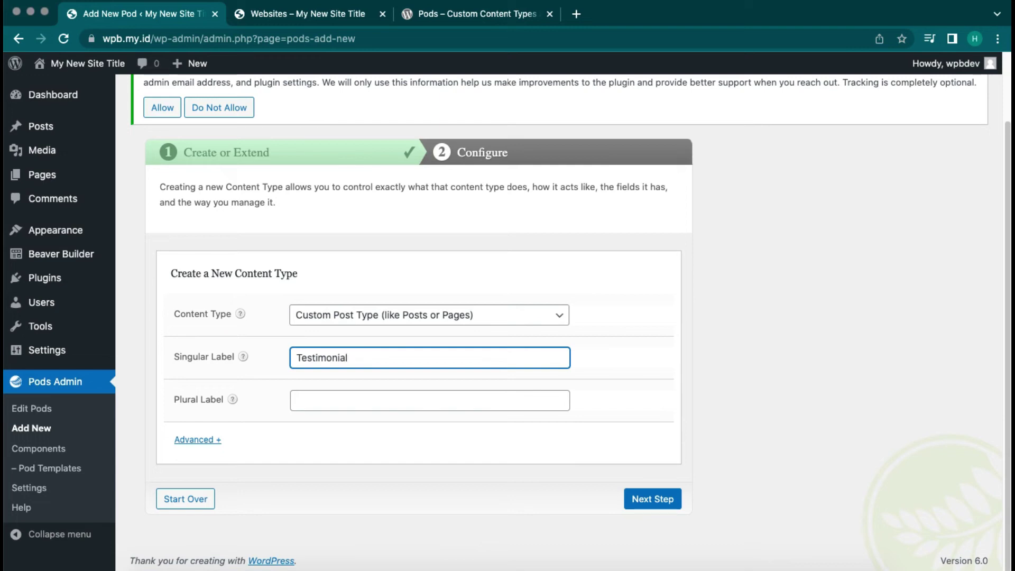
click(430, 400)
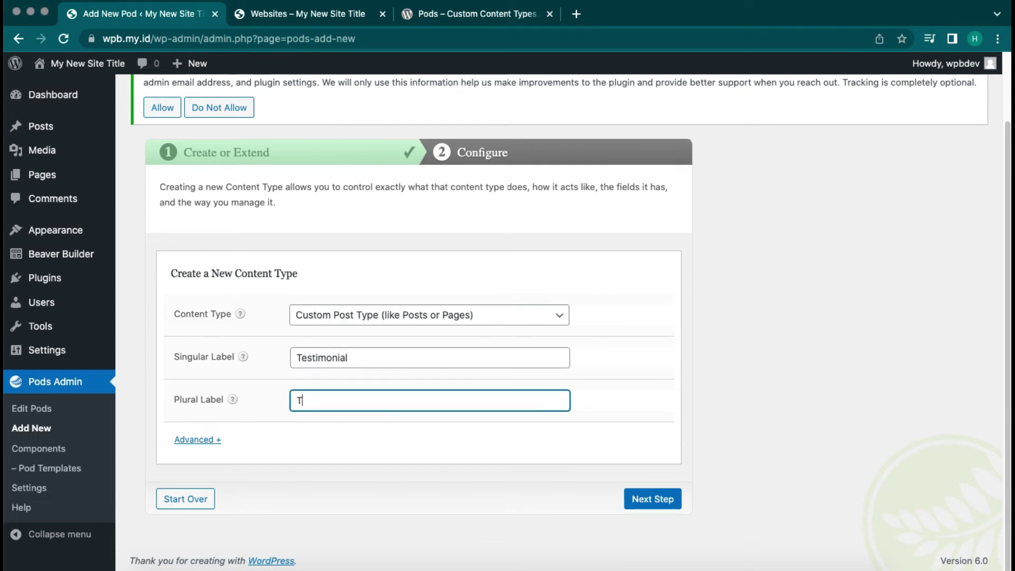
text(Testimonials)
click(661, 497)
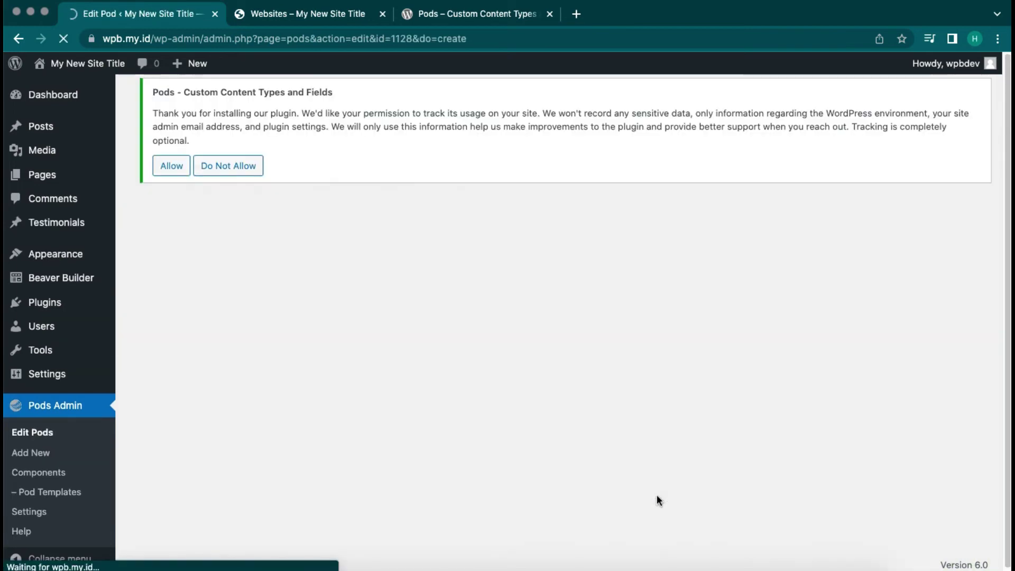
scroll(657, 501, down, 1)
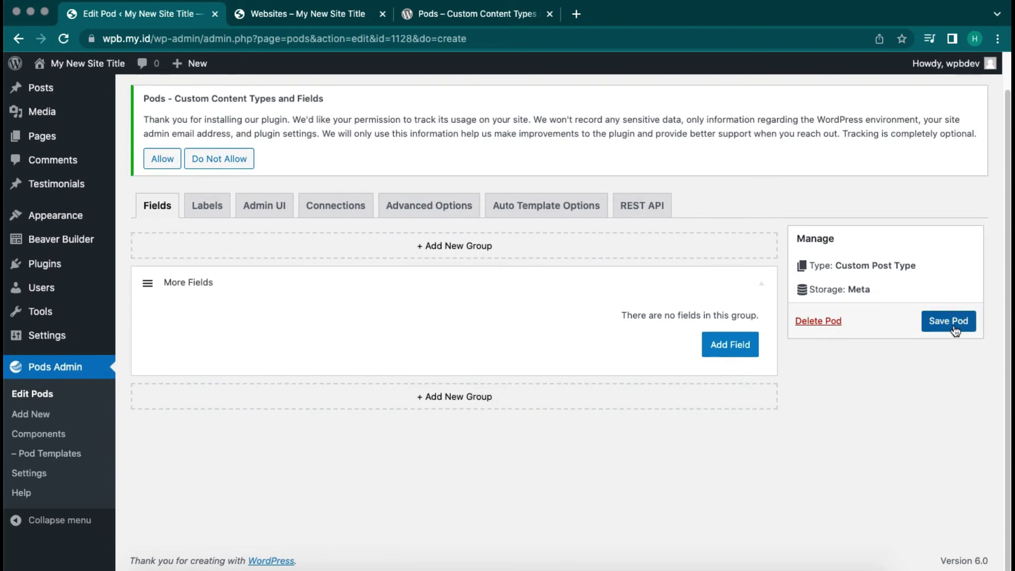
click(954, 324)
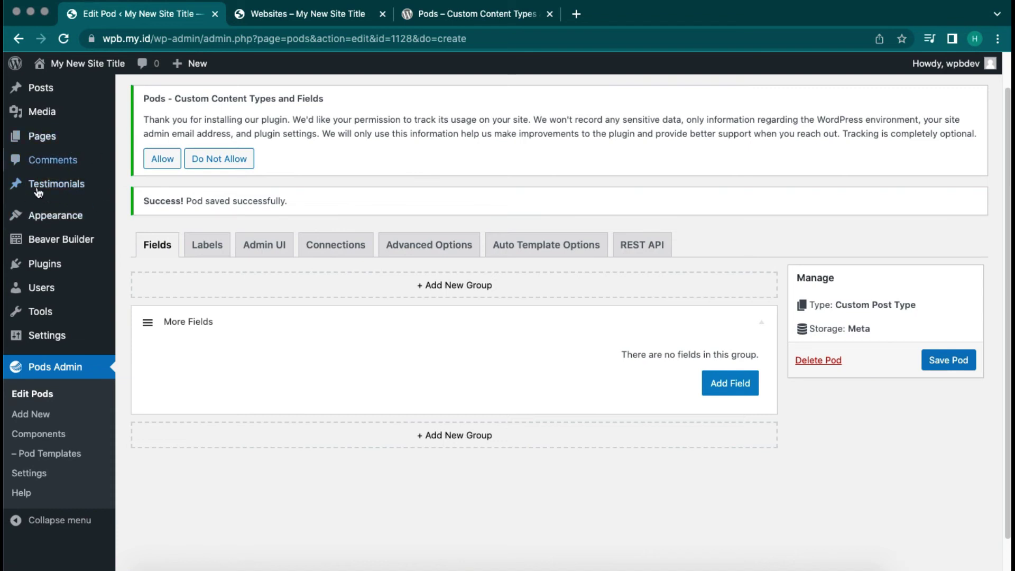
mouse_move(63, 192)
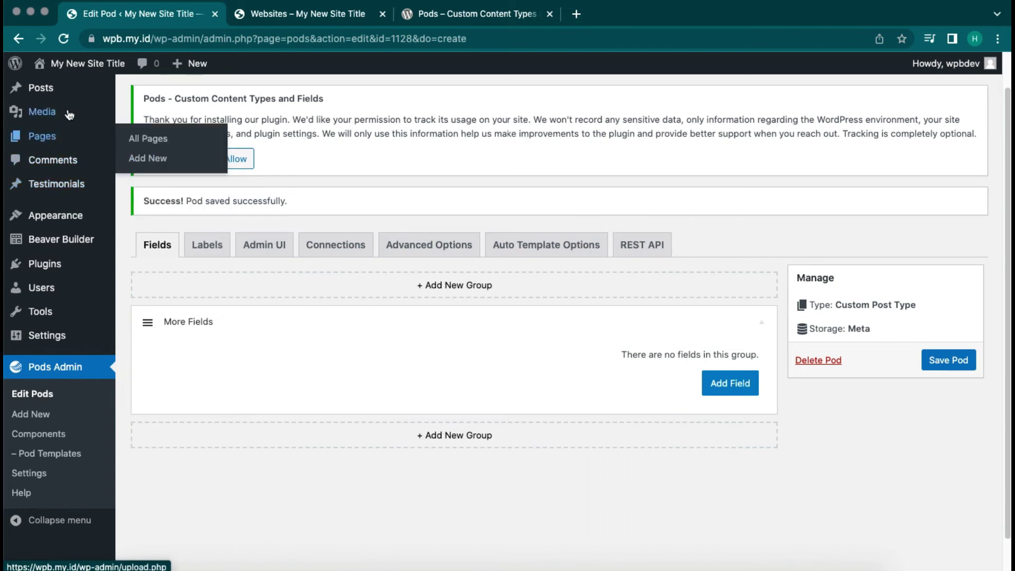
mouse_move(72, 95)
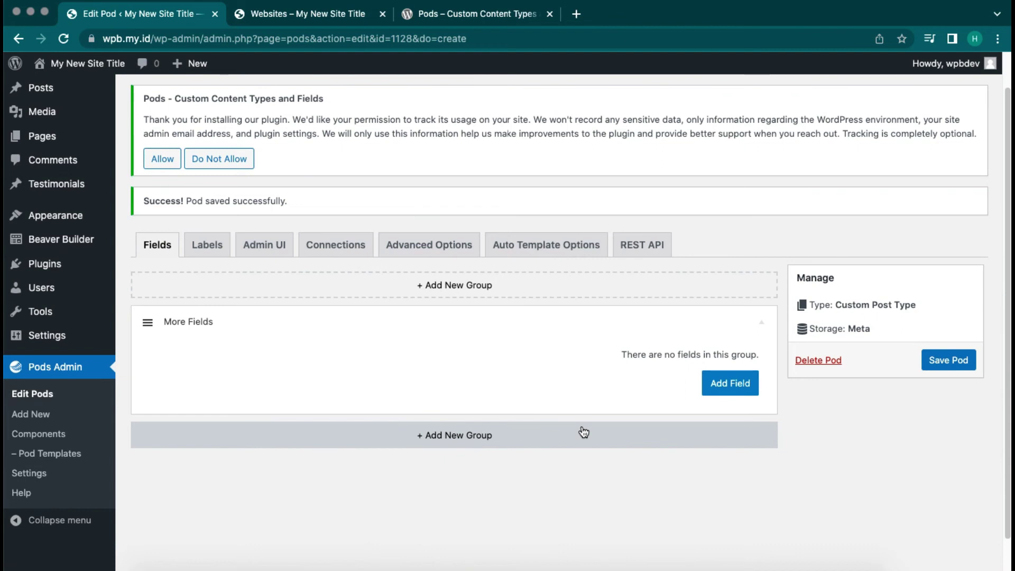
- Add a File / Image / Video field labelled Photo to the Testimonials pod's More Fields group, then save the field and the pod
click(731, 384)
click(417, 224)
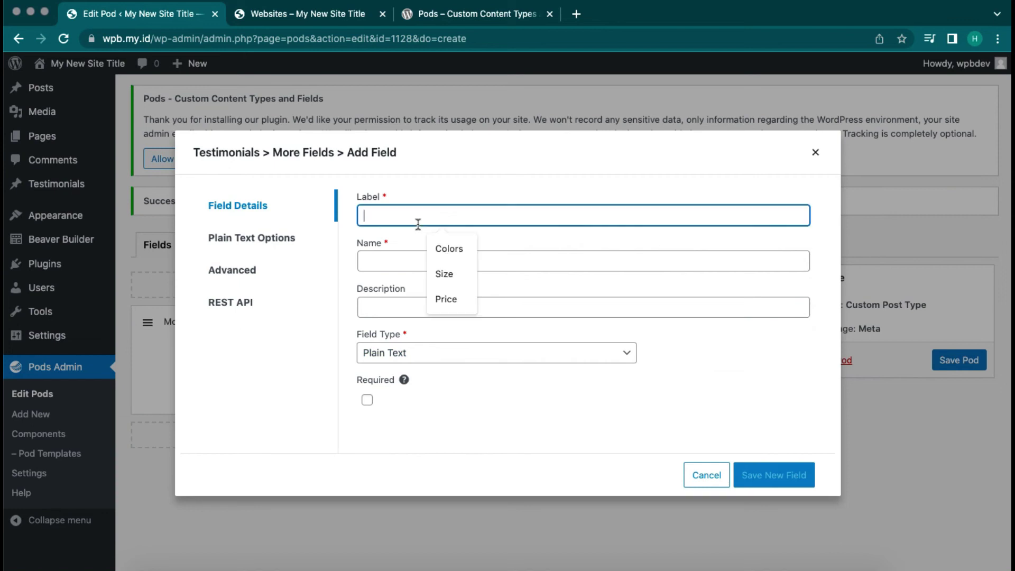
text(Photo)
click(436, 361)
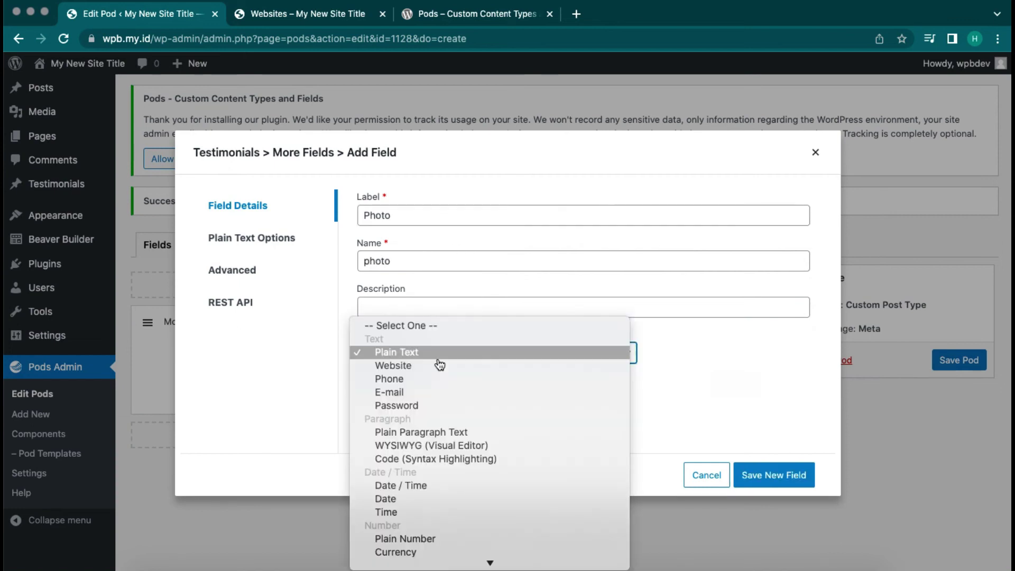
scroll(458, 472, down, 5)
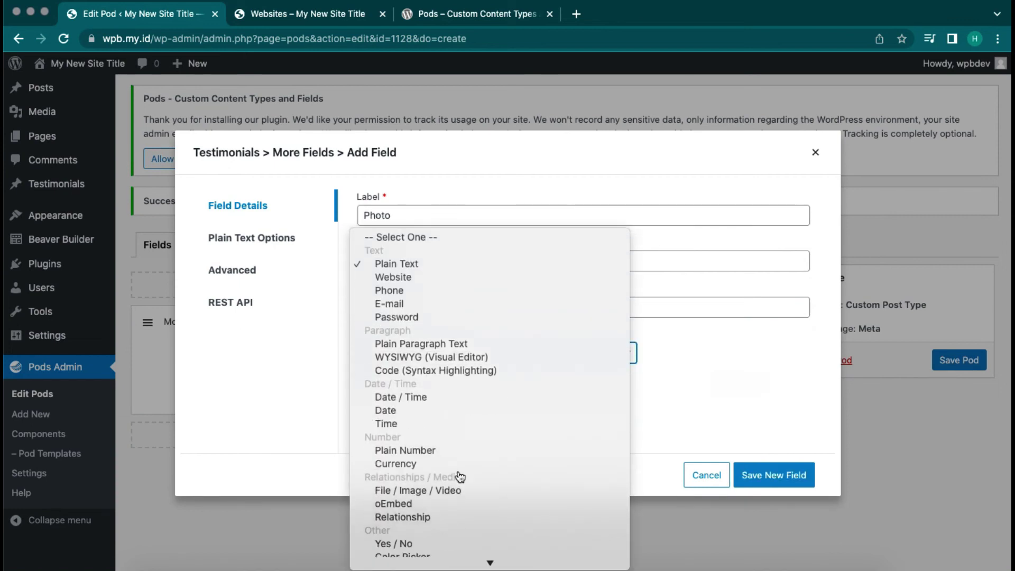
scroll(460, 477, down, 1)
click(465, 454)
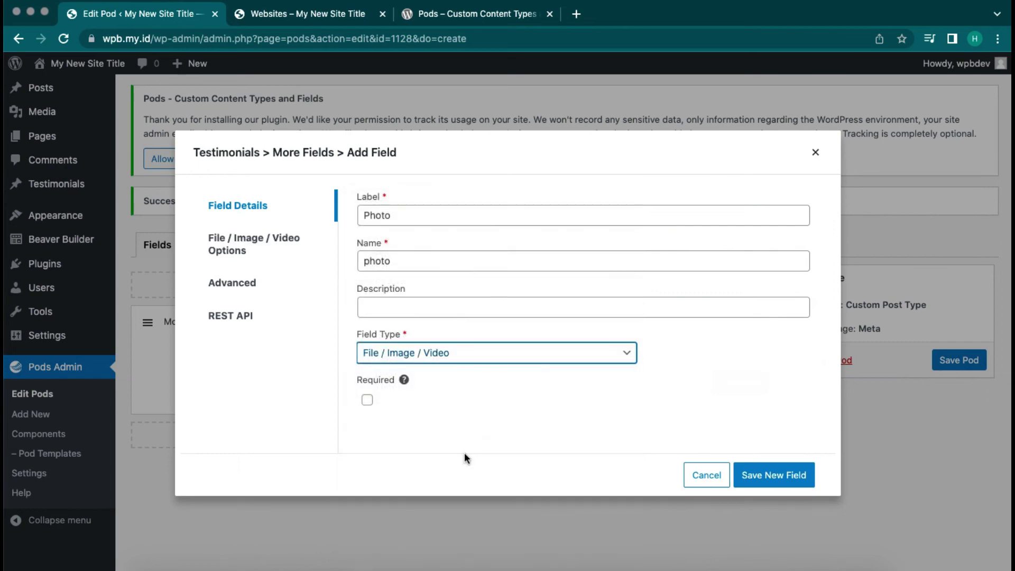
click(764, 476)
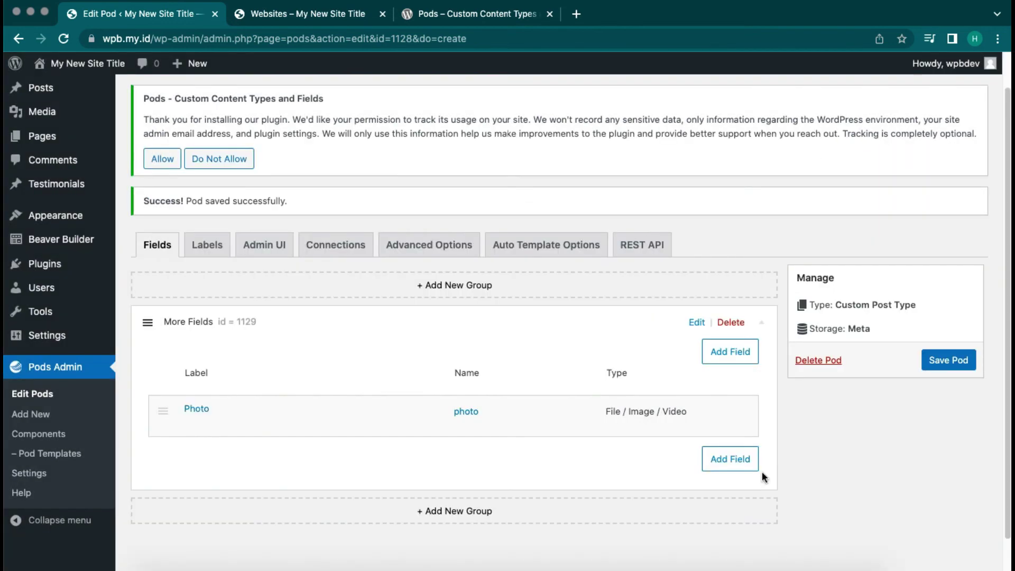
click(951, 365)
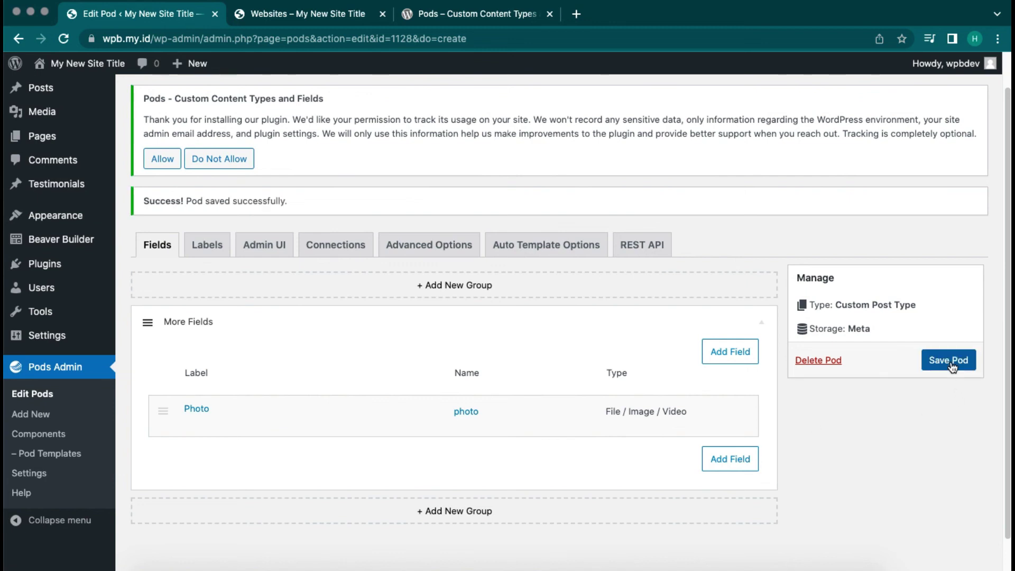
mouse_move(96, 191)
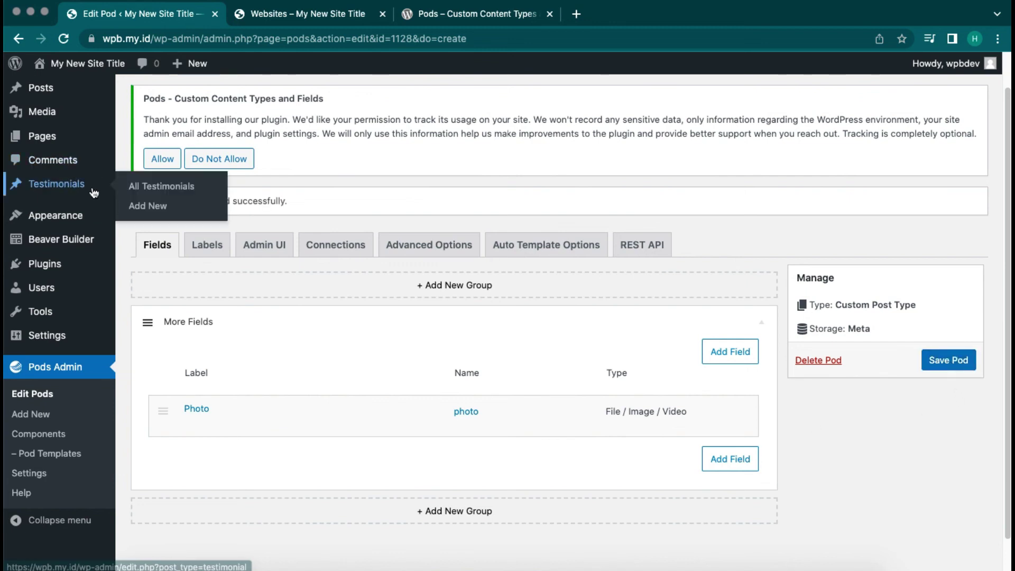
- Open a new testimonial to examine its editor and Photo field, and leave for the list of all testimonials without saving
click(147, 207)
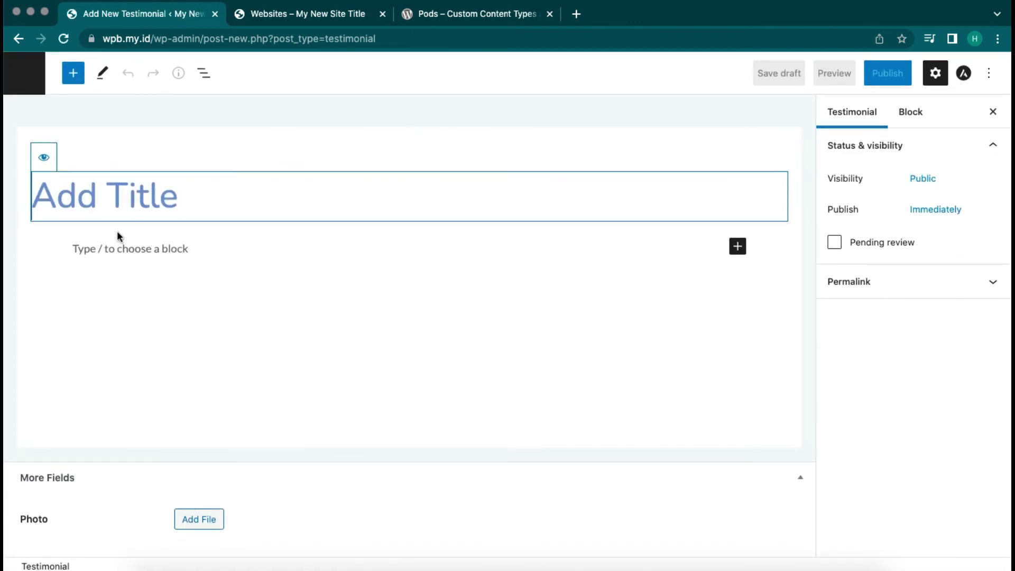
click(160, 250)
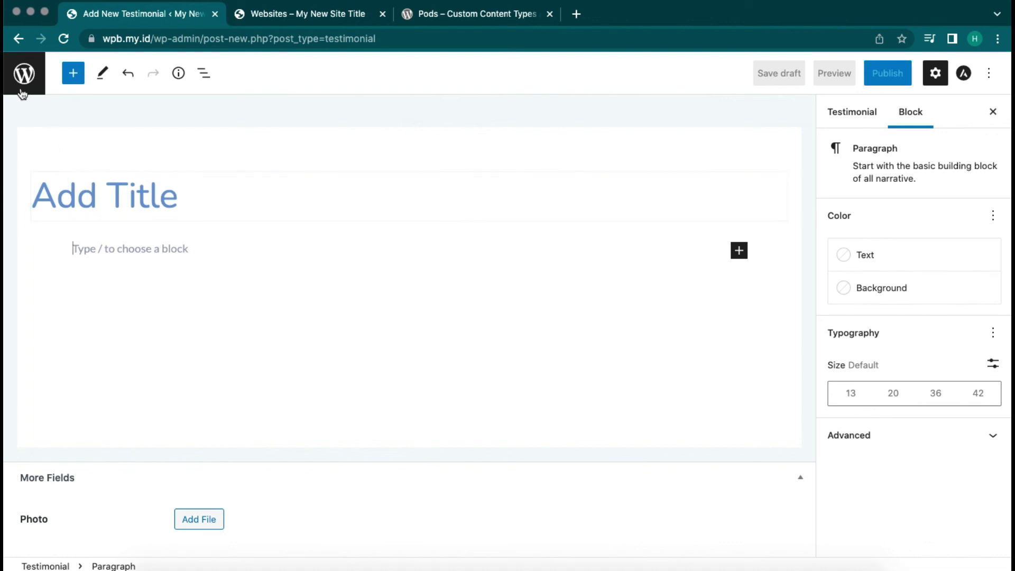
click(24, 73)
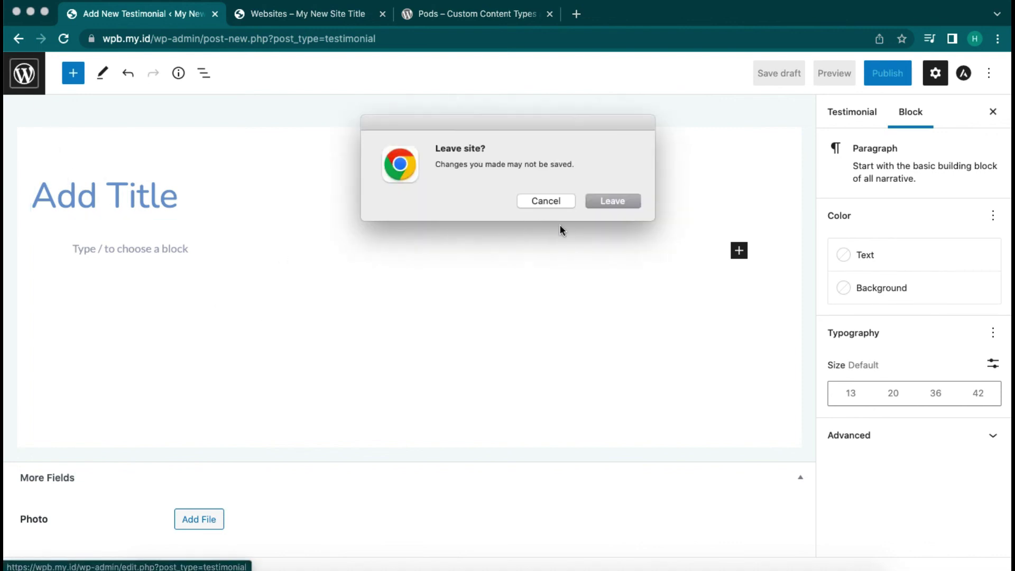
click(612, 201)
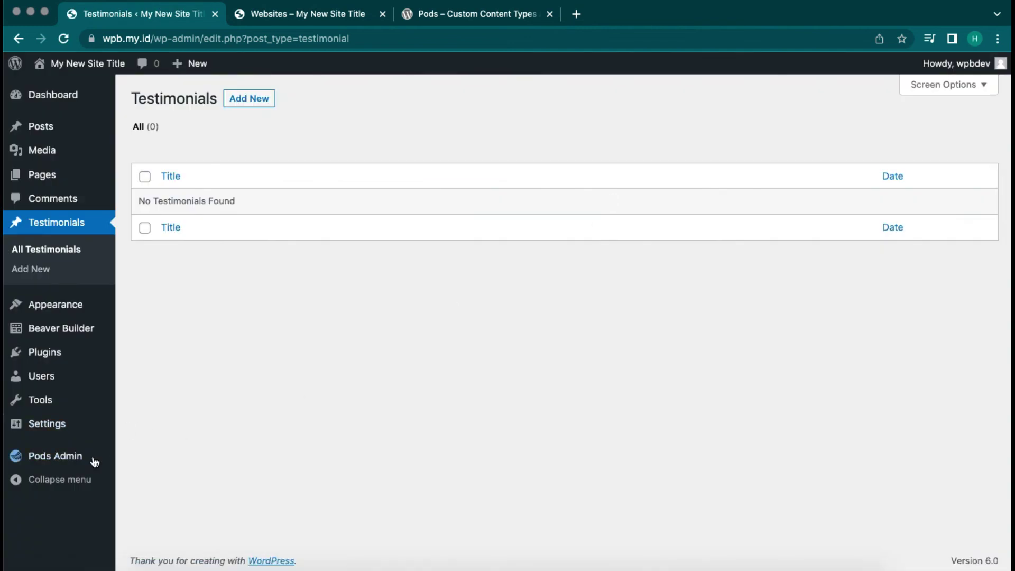
mouse_move(96, 466)
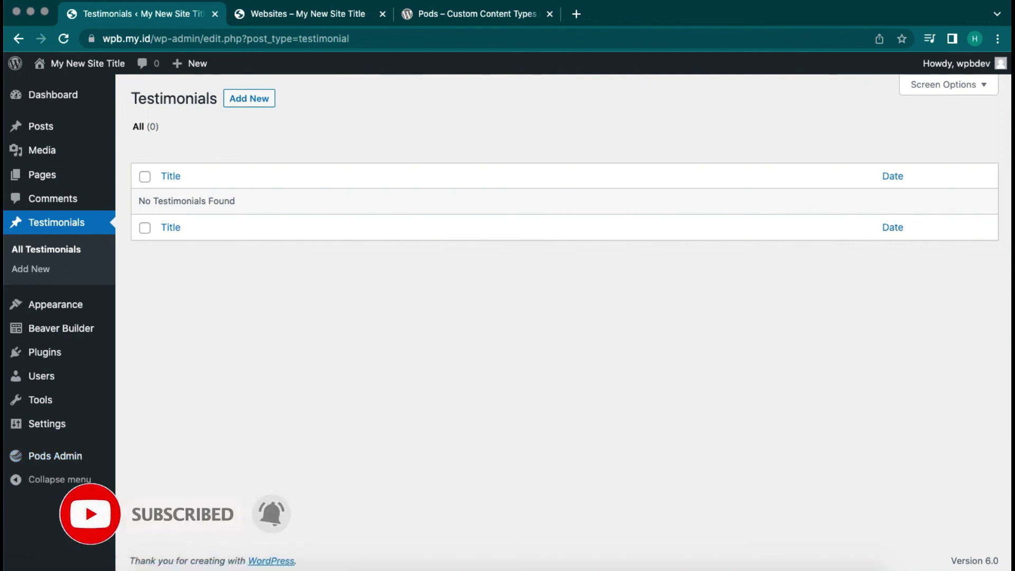
click(714, 1)
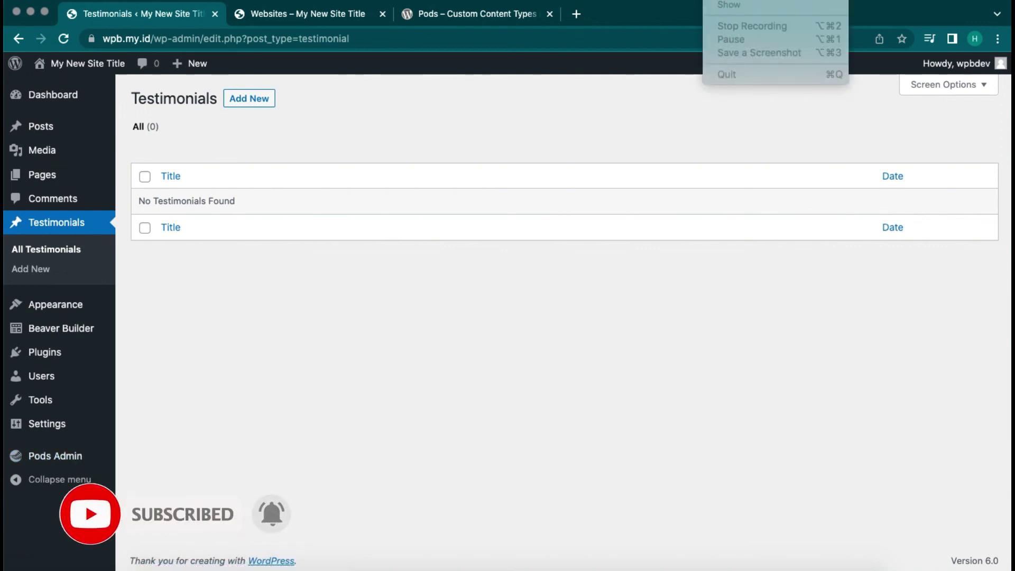